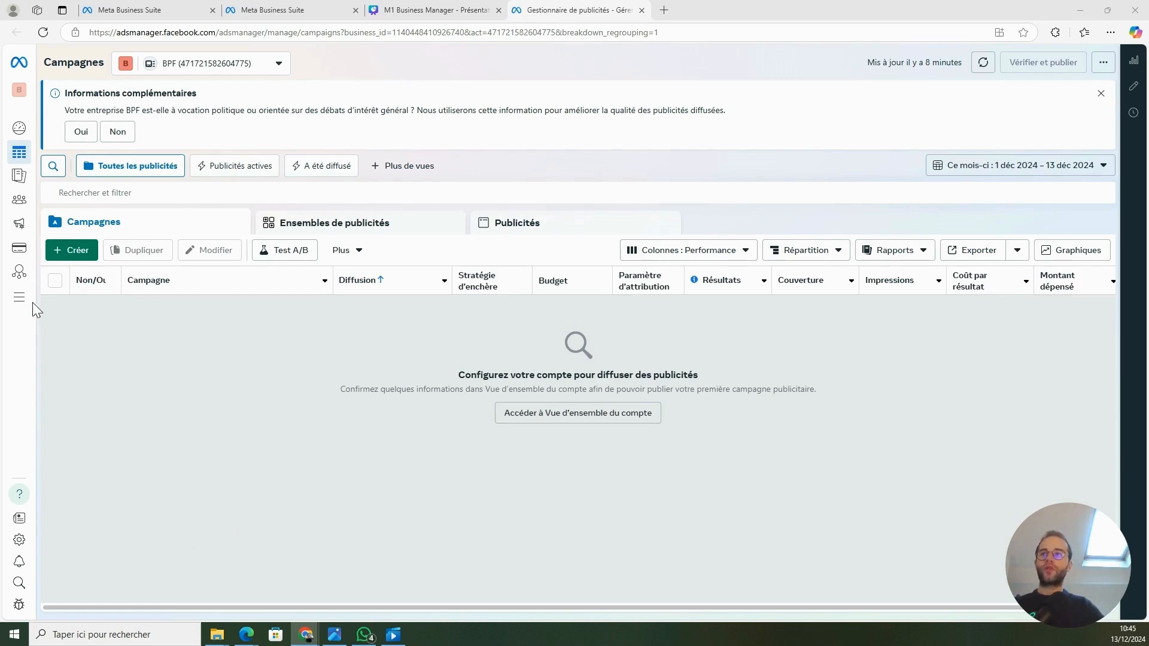
- In BPF's business settings, start adding a partner to whom assets will be assigned, ready for the partner's business ID
click(24, 322)
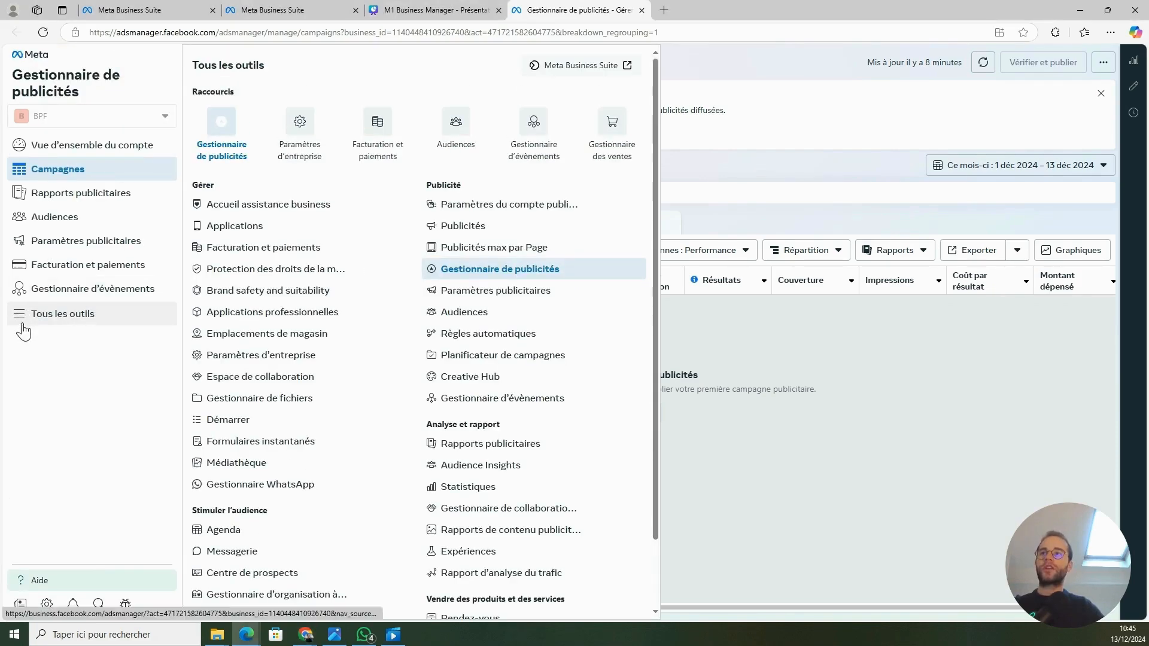
click(299, 127)
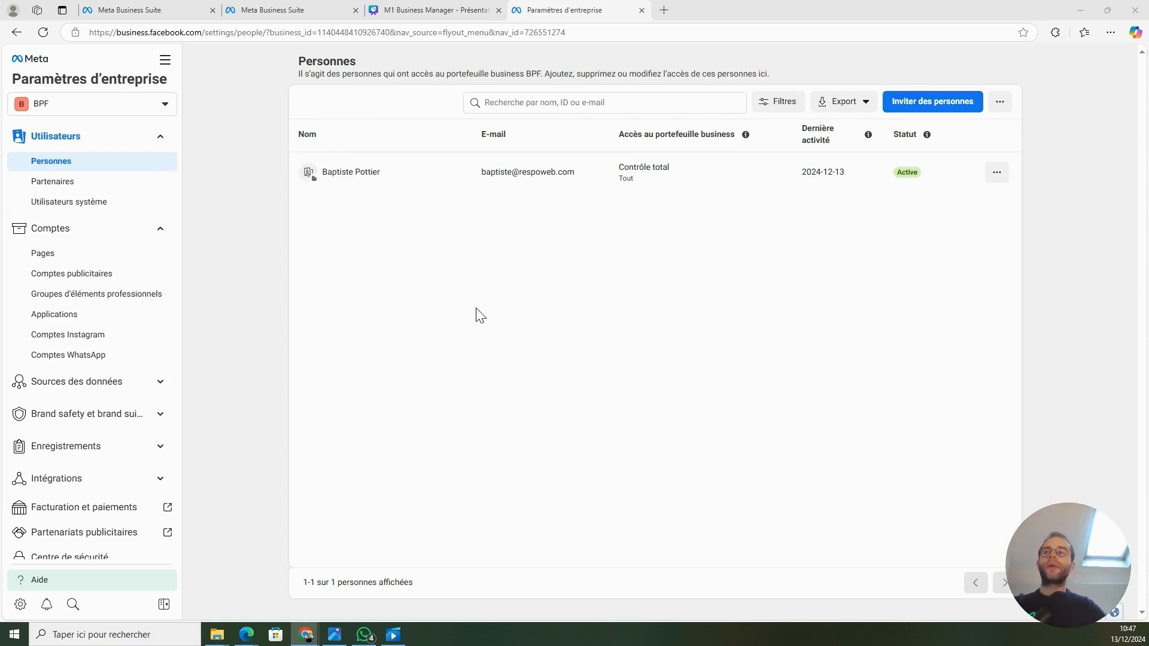
click(97, 182)
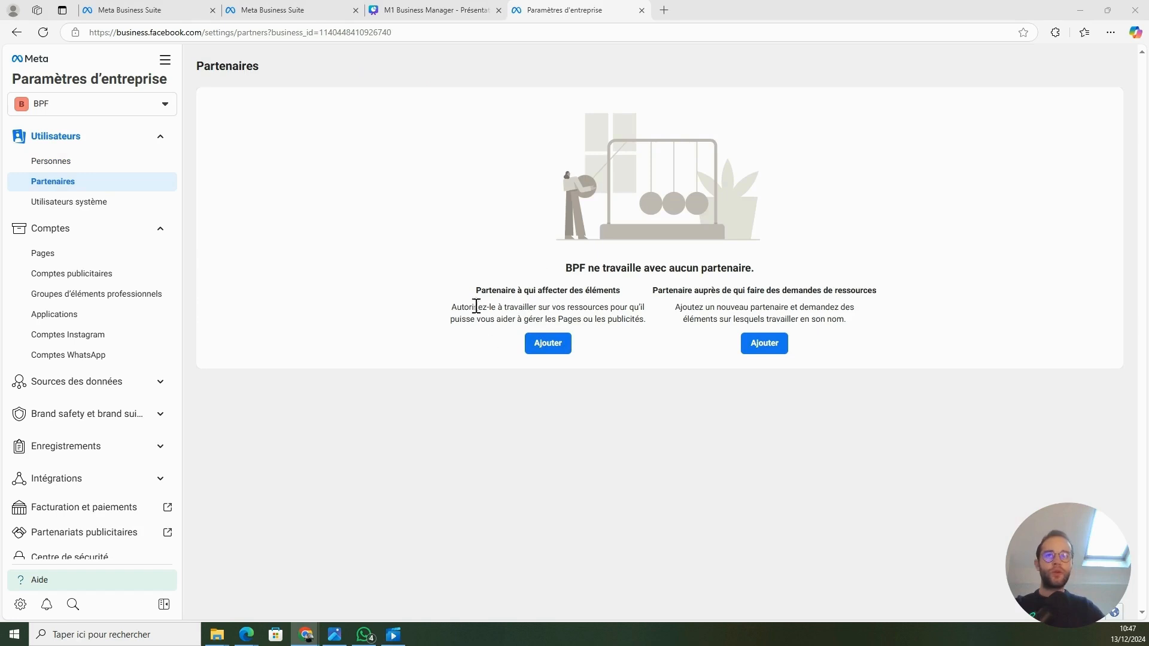
click(551, 348)
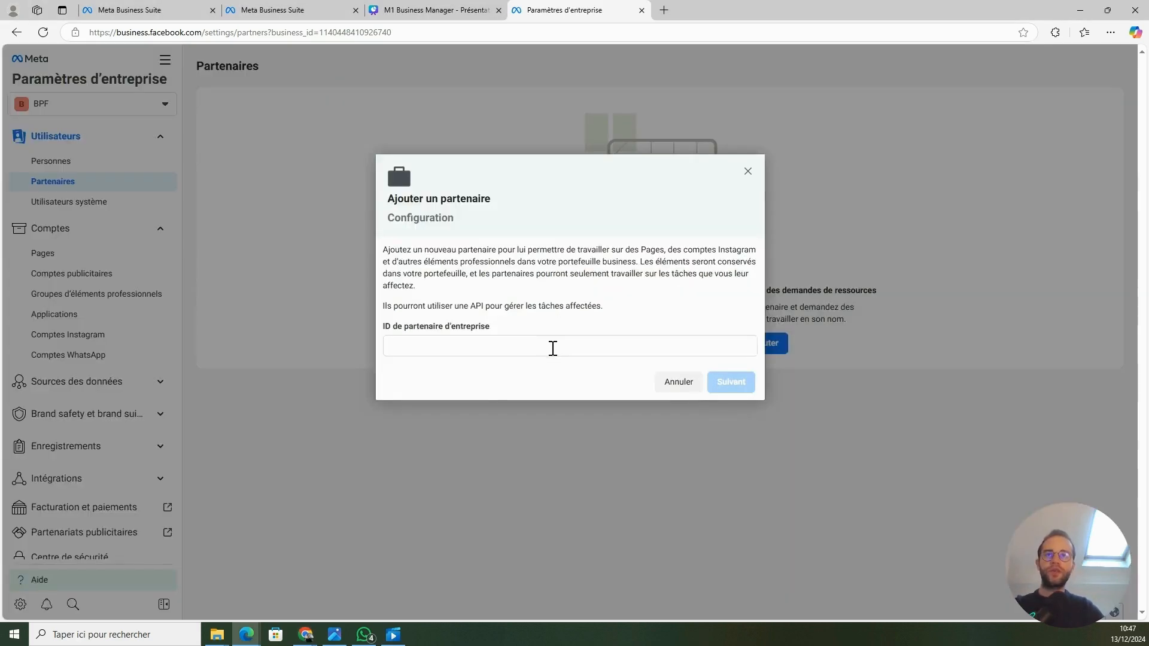
click(536, 349)
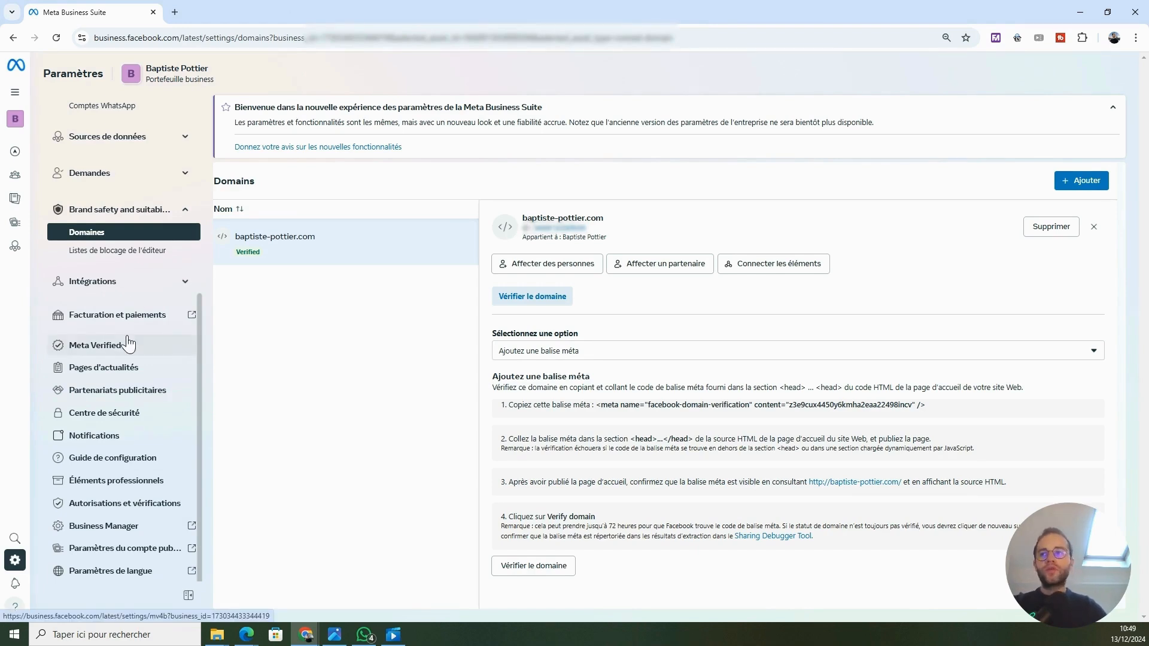
- Open the classic Business Manager settings of the partner's portfolio and copy the Business Manager ID from its business information
click(99, 529)
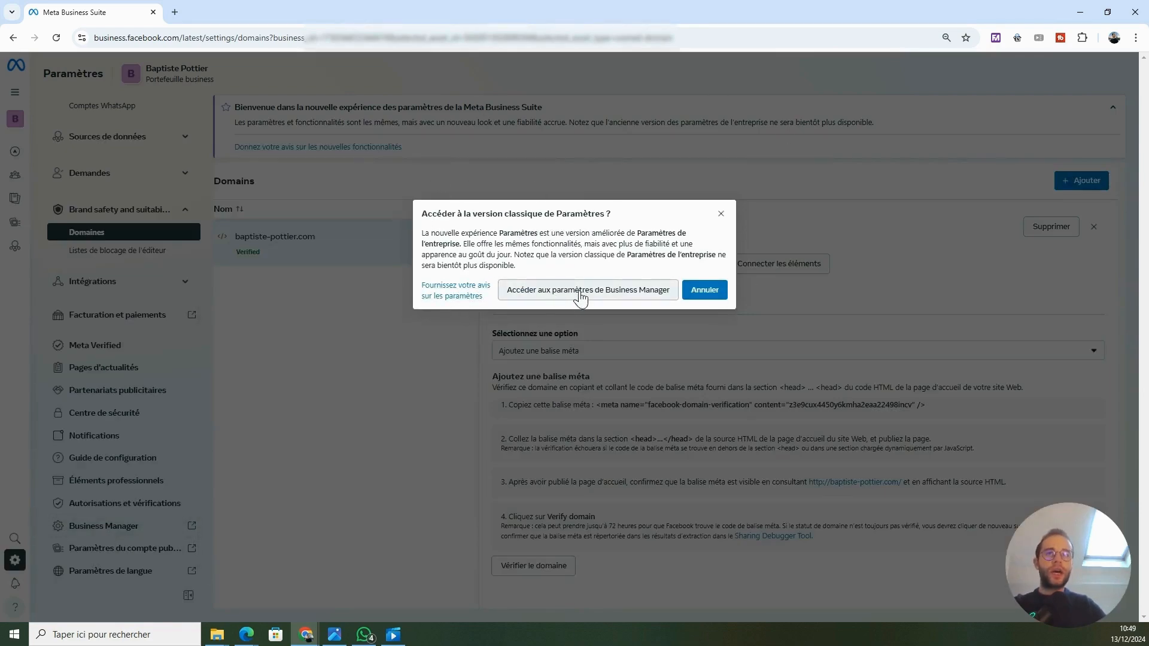
click(625, 297)
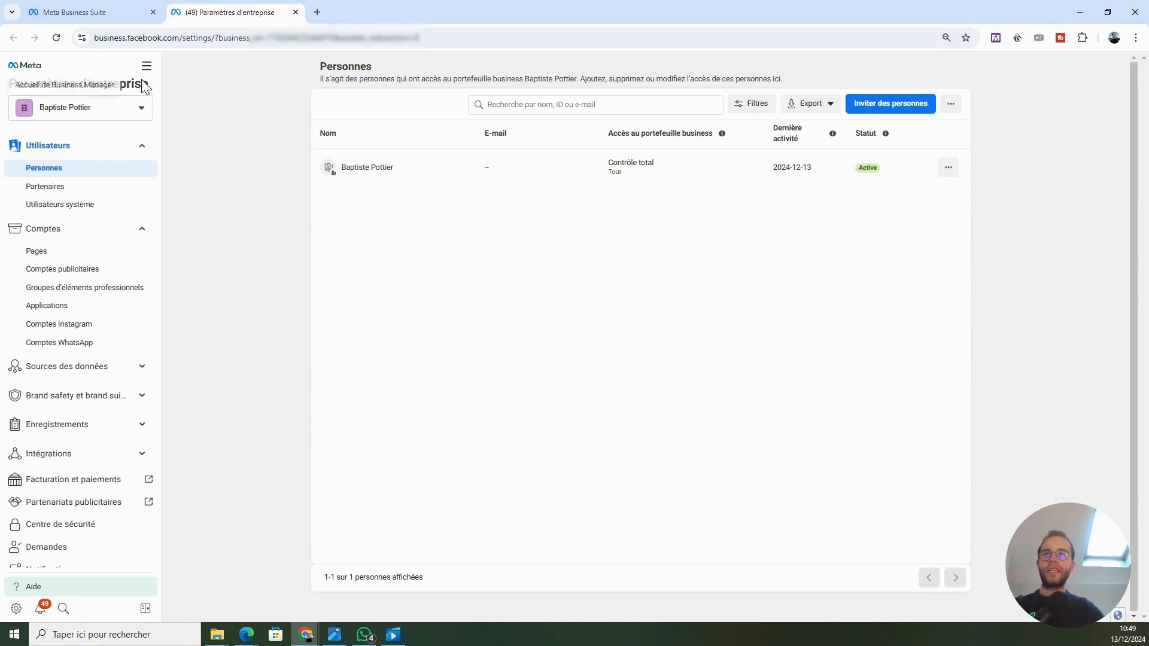
scroll(35, 275, down, 2)
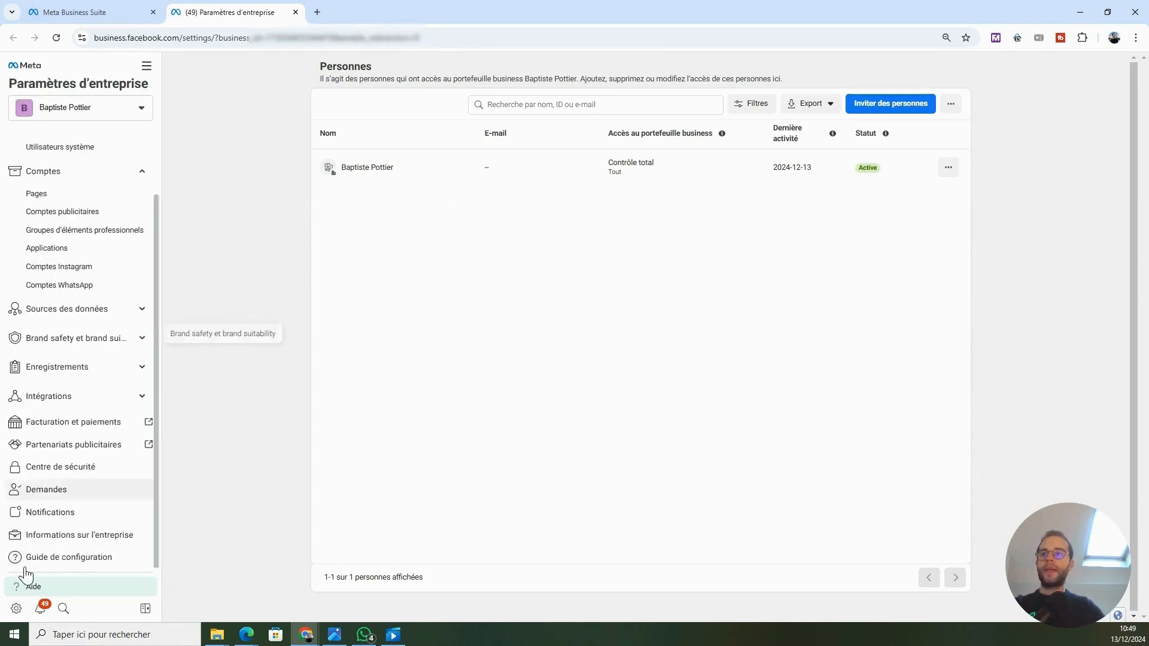
click(84, 543)
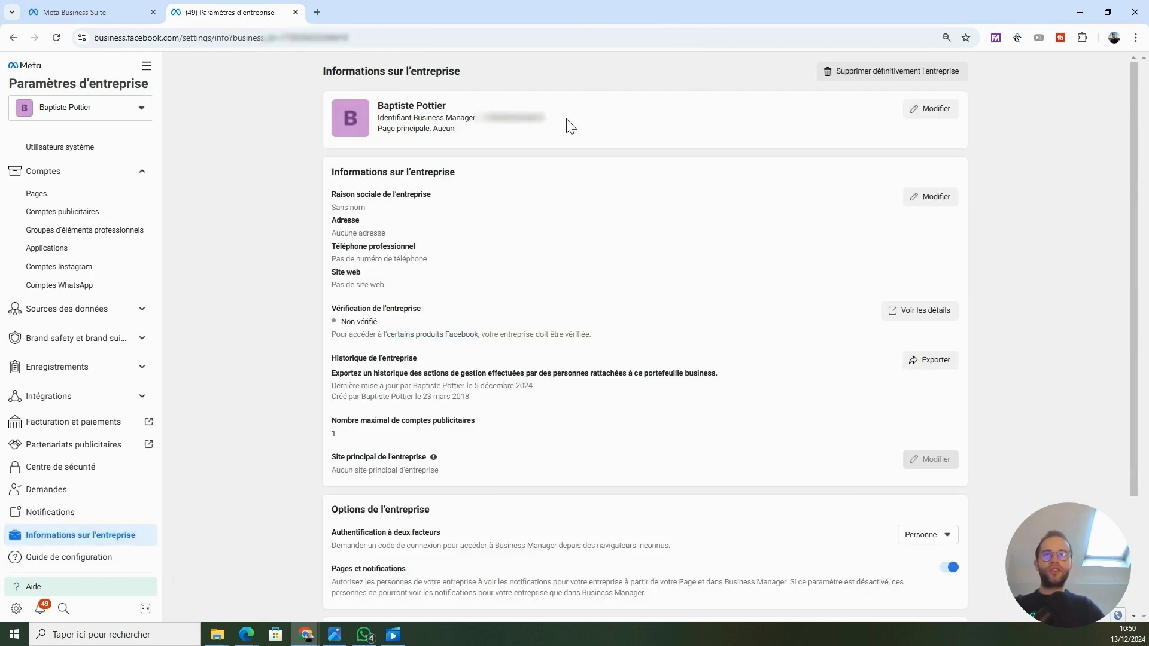
drag(562, 120, 490, 133)
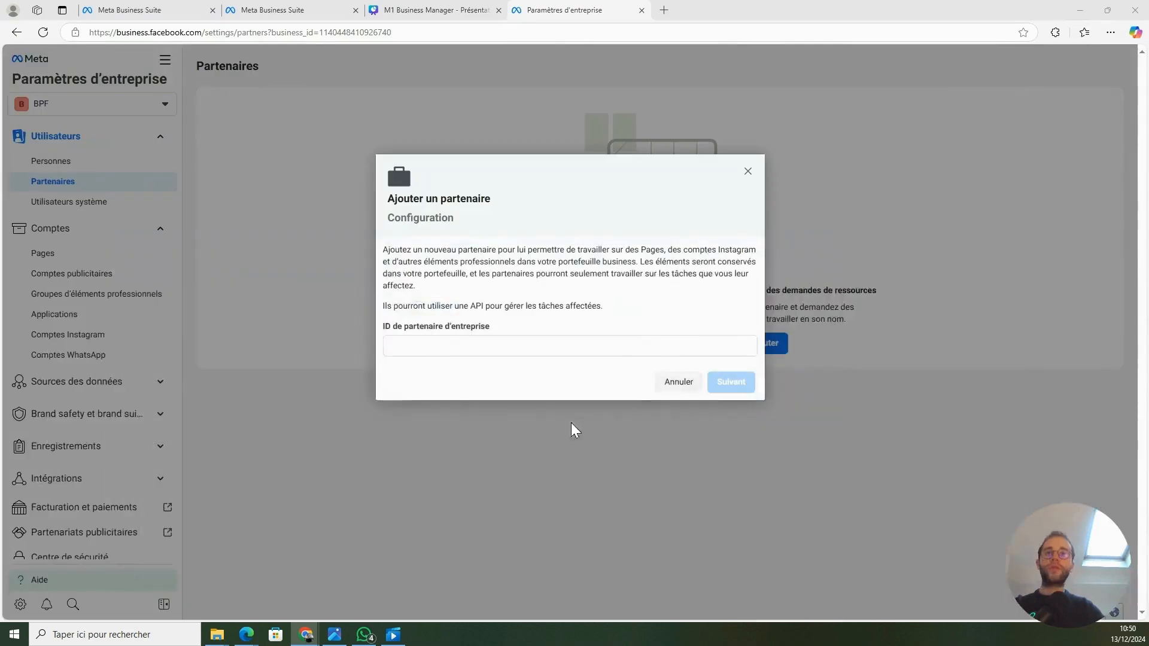
- Paste the partner's business ID into BPF's new partner request and continue to the asset assignment
click(459, 369)
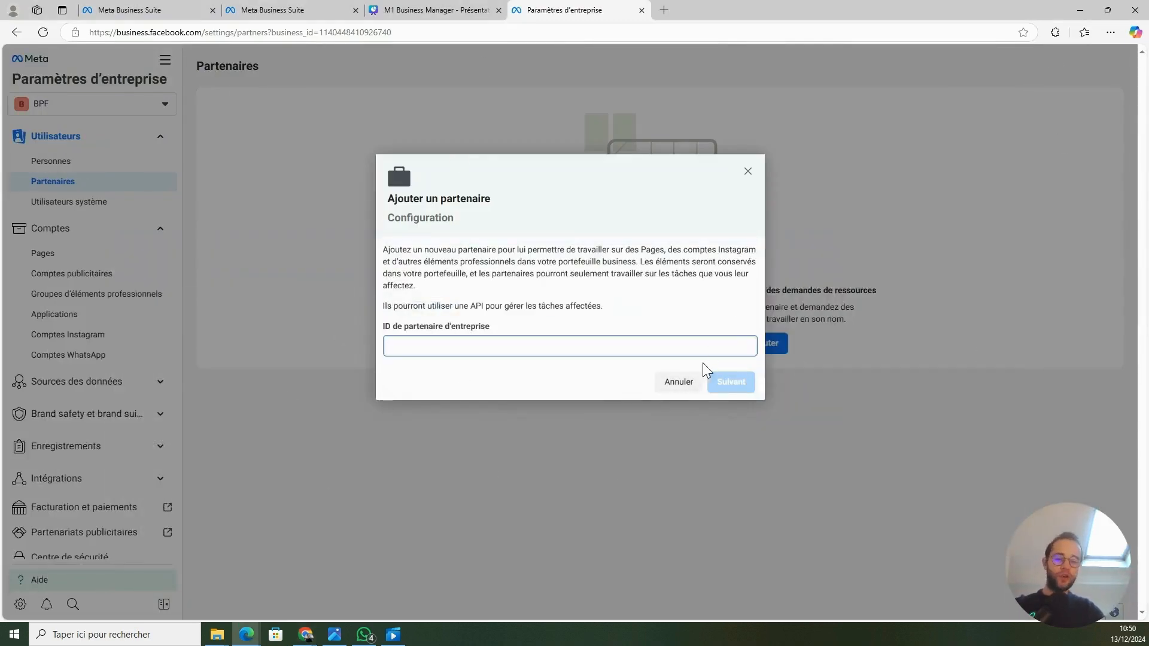
key(ctrl+v)
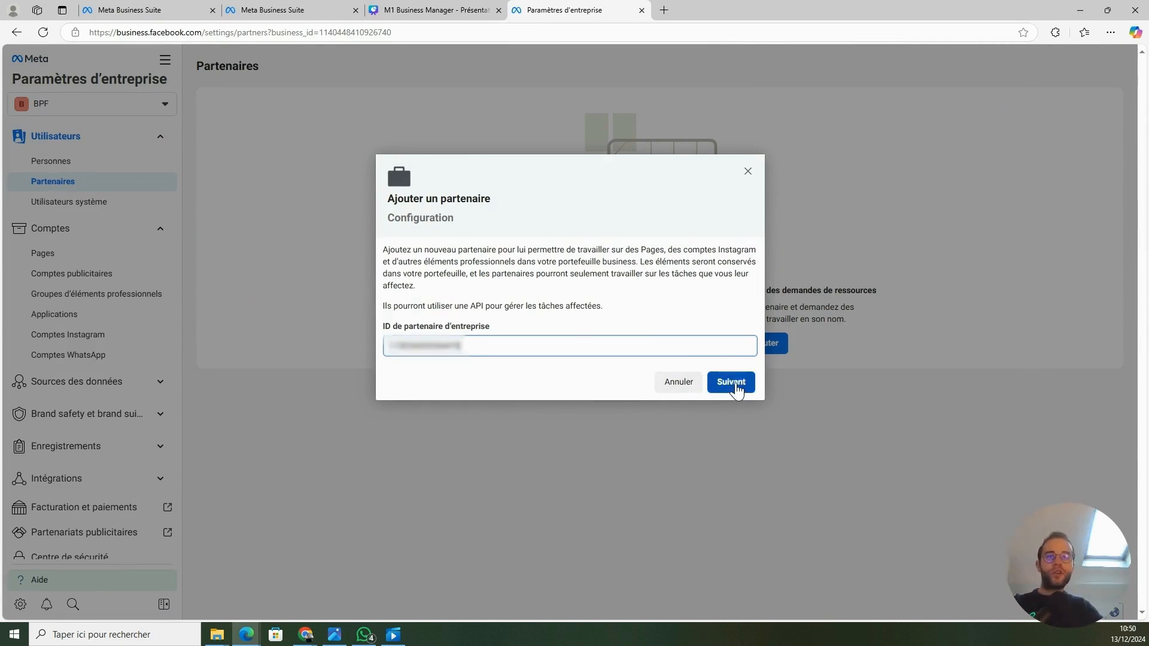
click(733, 383)
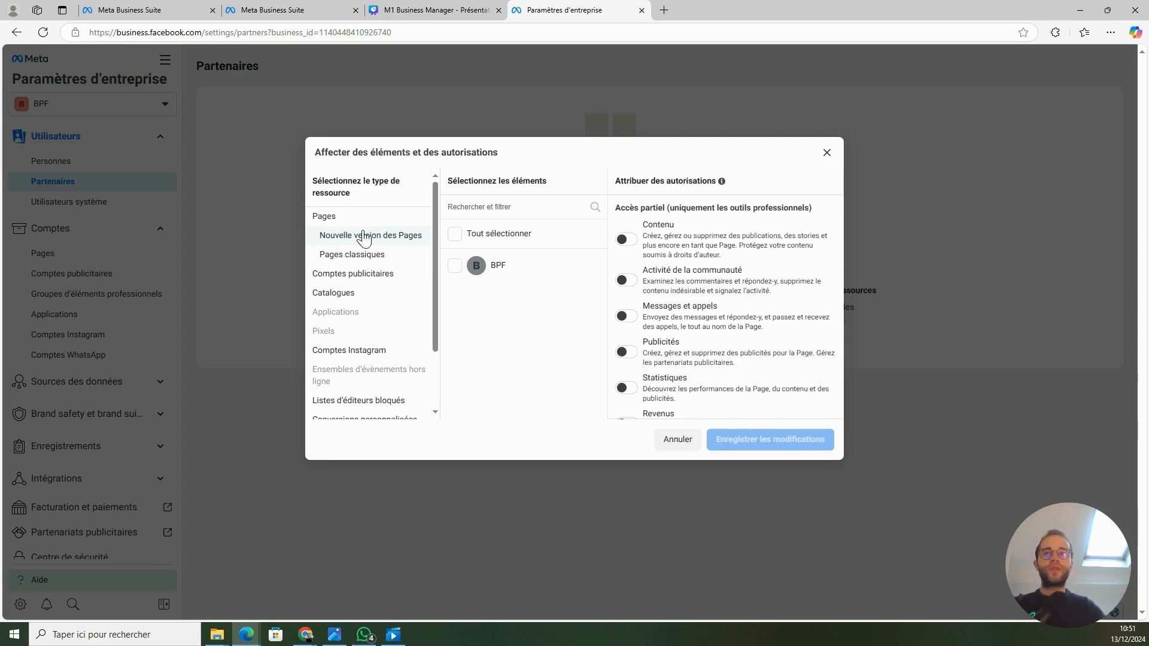
- Select the BPF page under the new Pages version and enable the Publicités permission for the partner
click(455, 266)
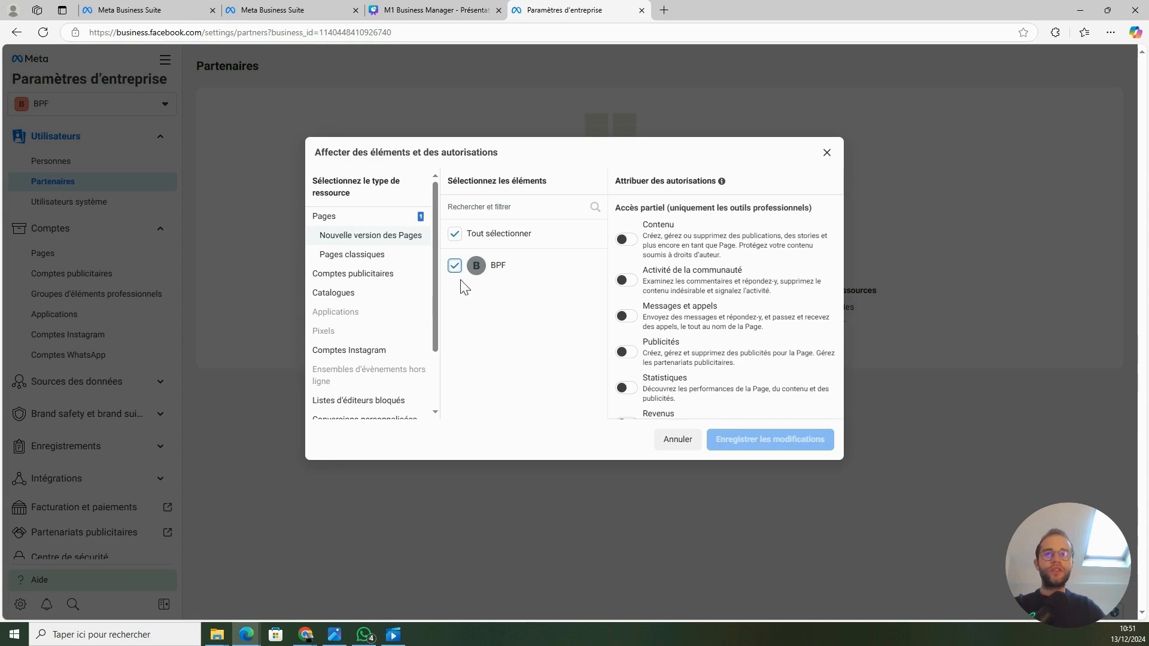
click(336, 256)
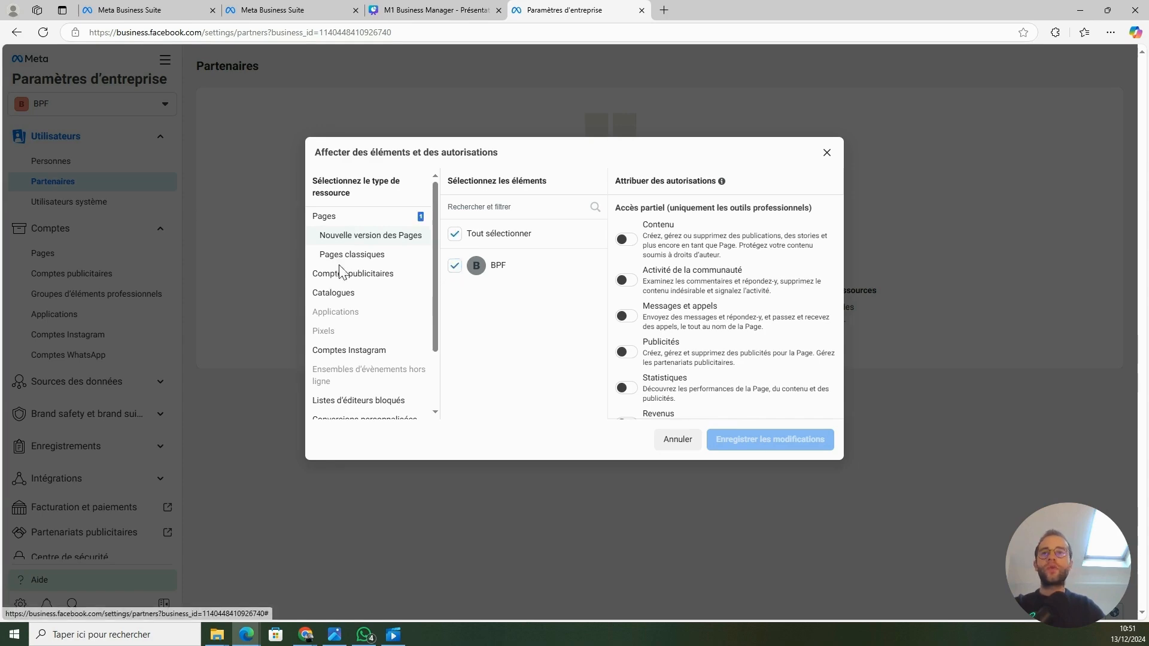
click(368, 235)
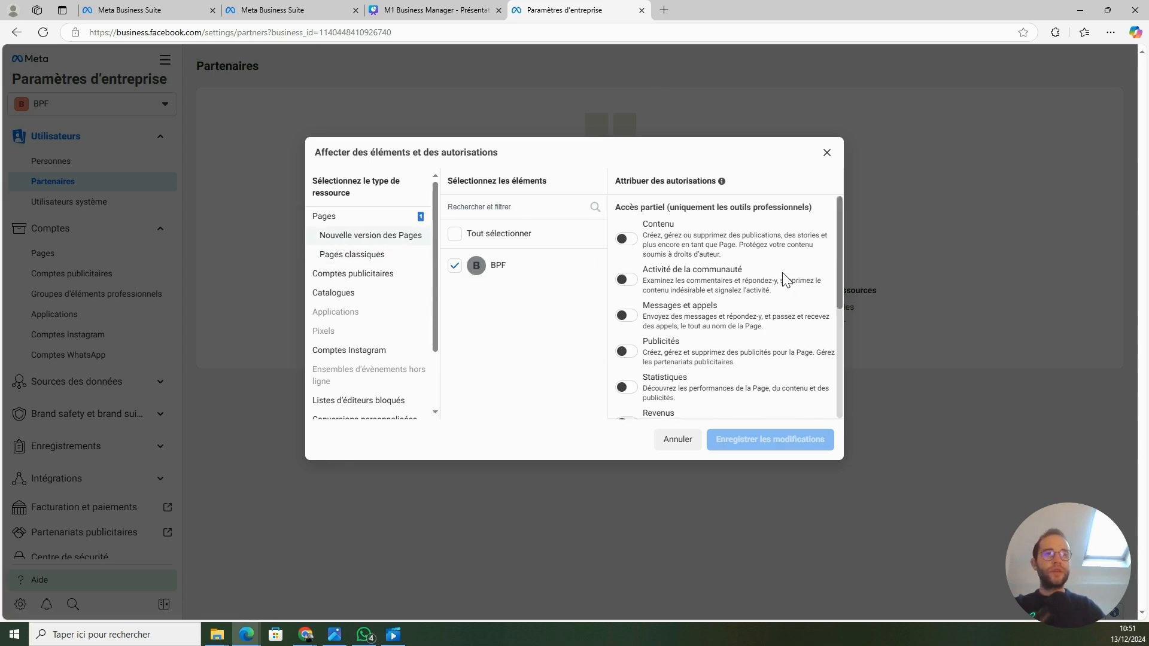
scroll(784, 282, down, 4)
scroll(727, 309, up, 5)
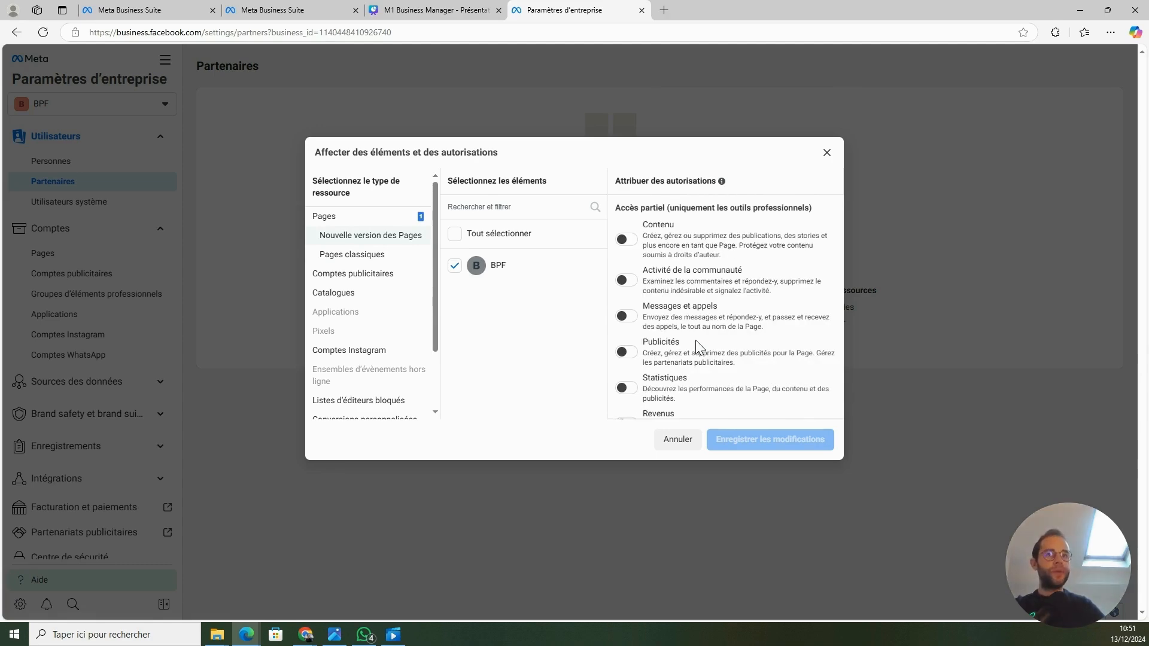
click(626, 352)
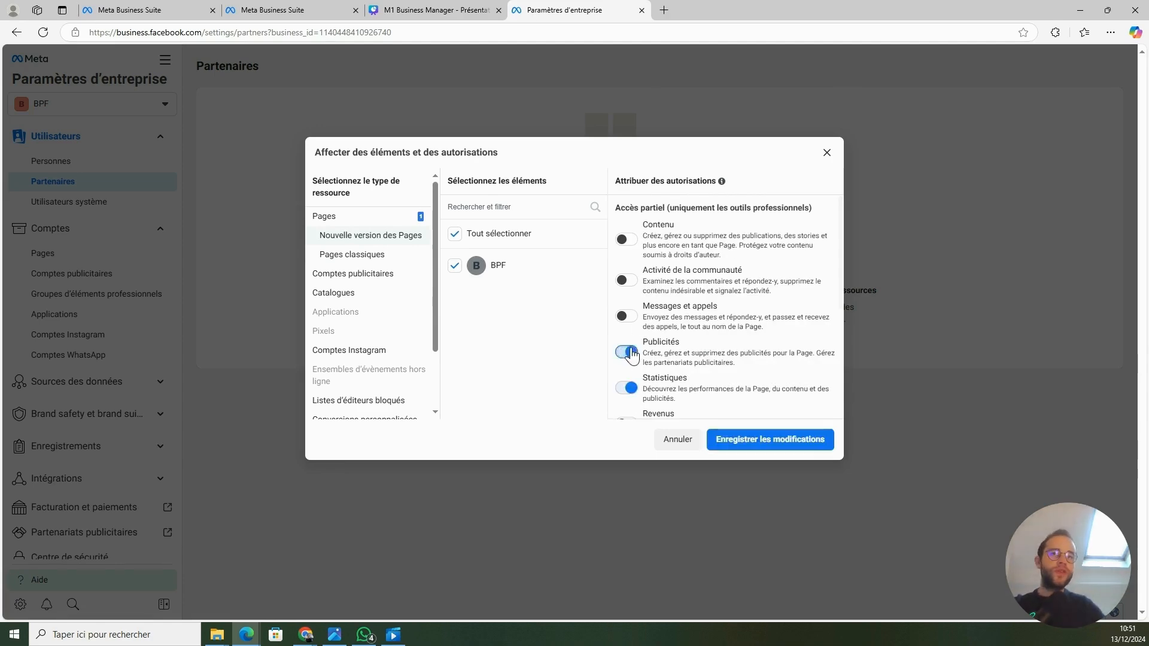
- Review the remaining page permissions and grant the partner full control of the BPF page, except sensitive actions
scroll(628, 353, down, 2)
click(624, 276)
scroll(682, 287, down, 2)
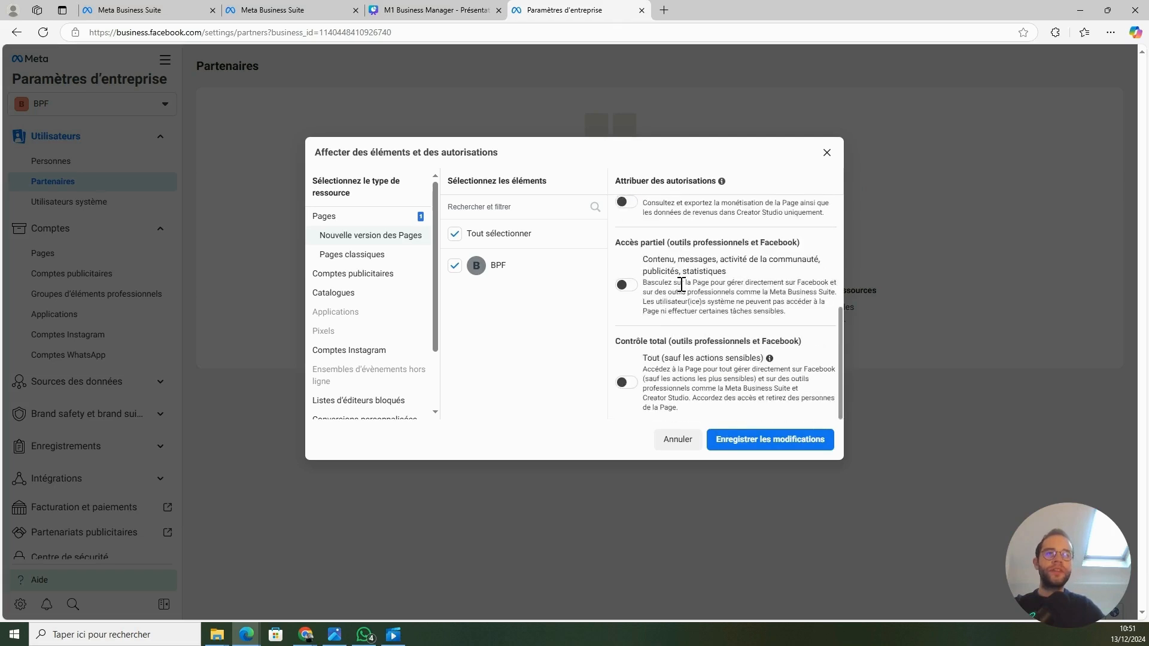
scroll(736, 341, up, 3)
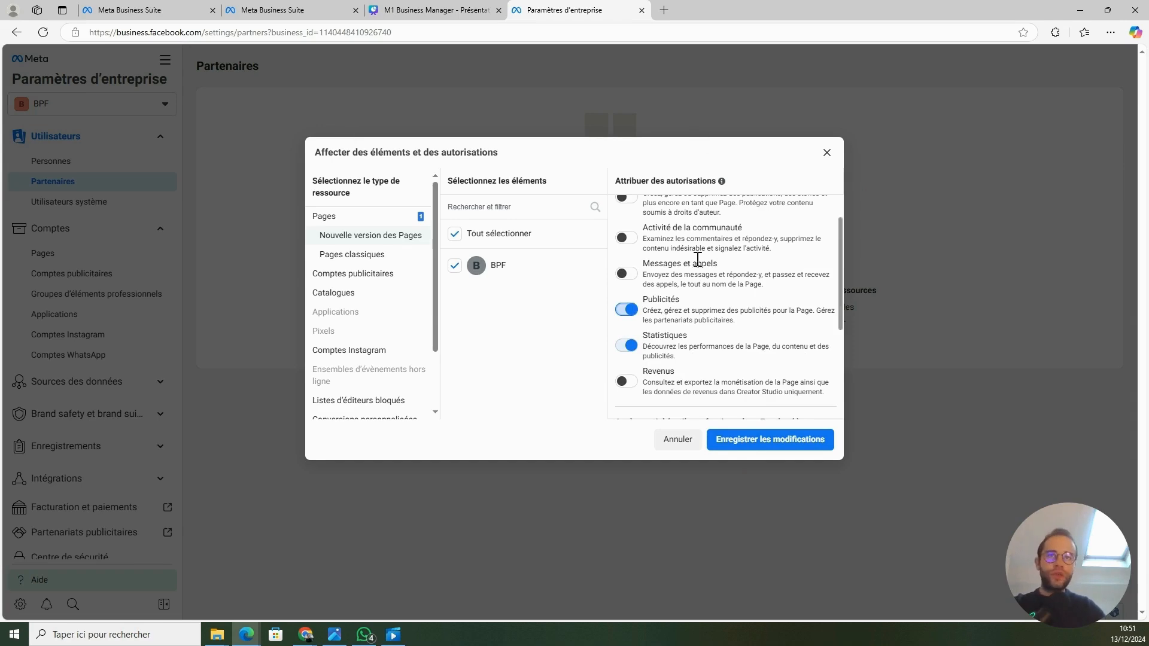
scroll(686, 274, down, 3)
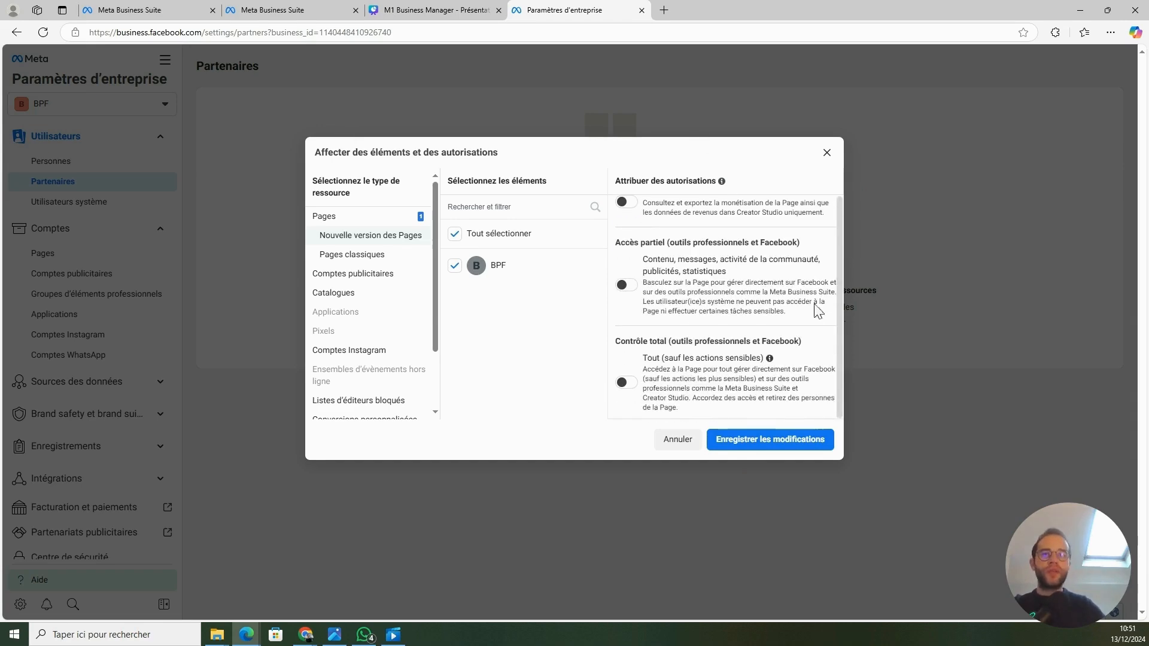
click(629, 384)
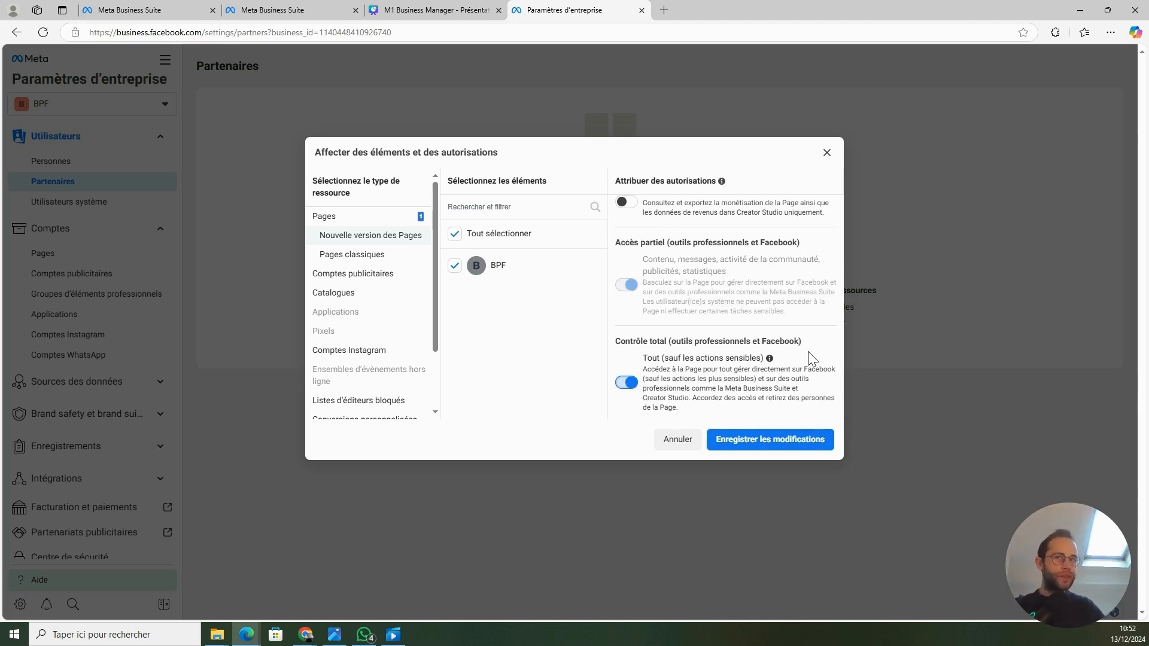
- Select the BPF ad account and grant the partner full control with Gérer les comptes publicitaires
click(361, 278)
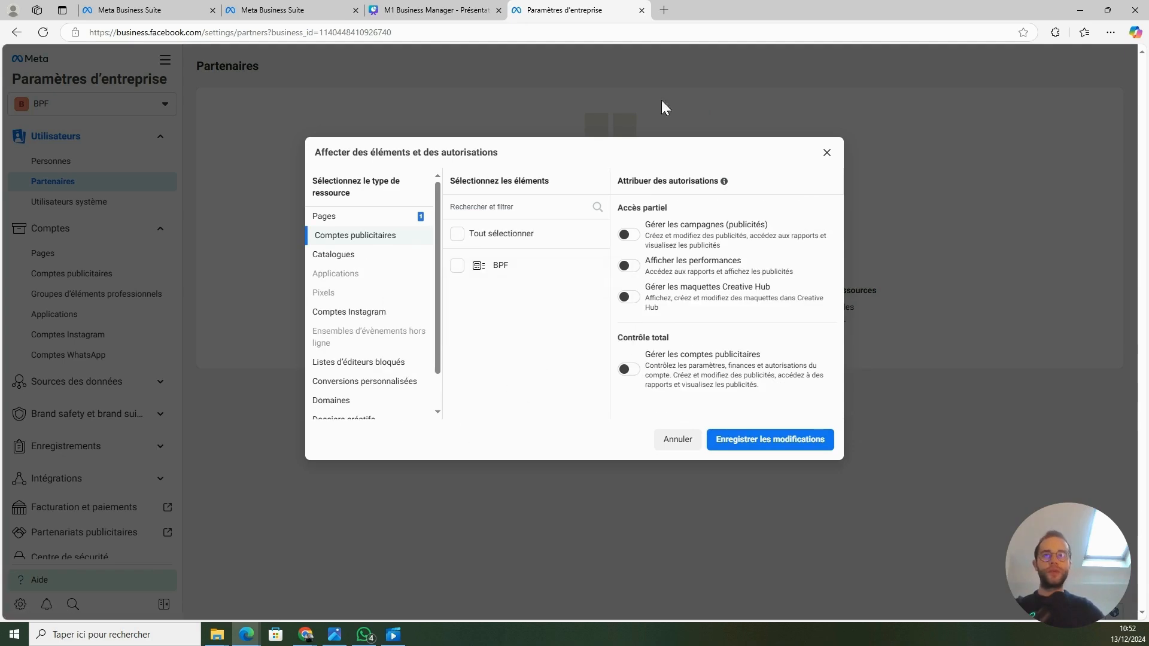
click(457, 265)
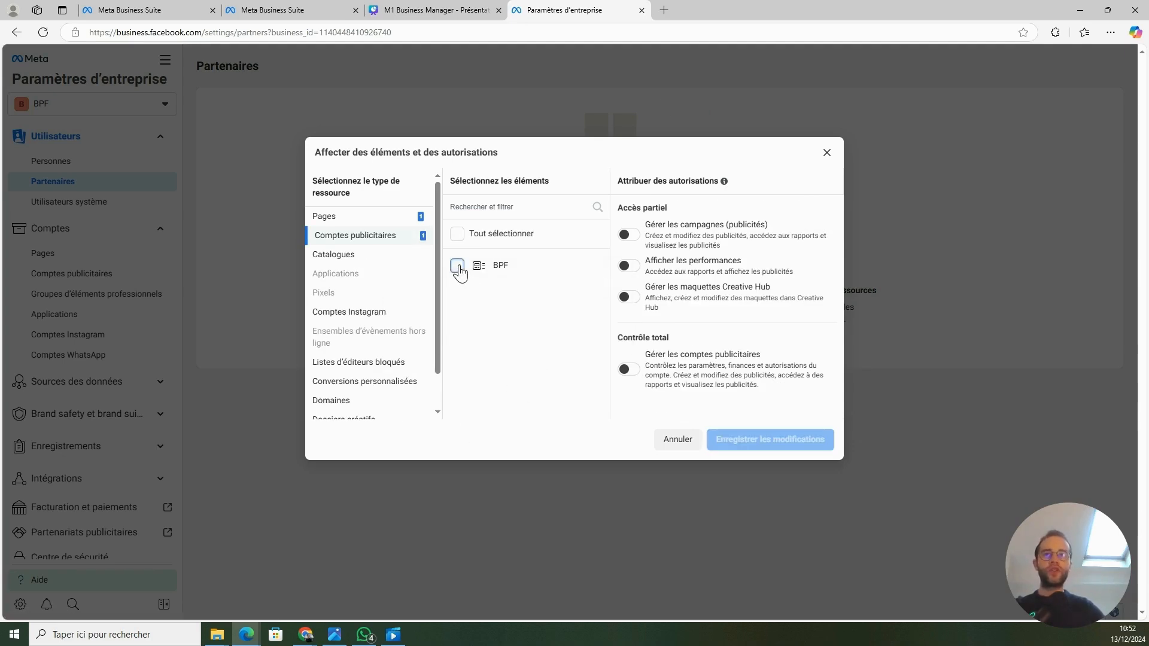
click(627, 368)
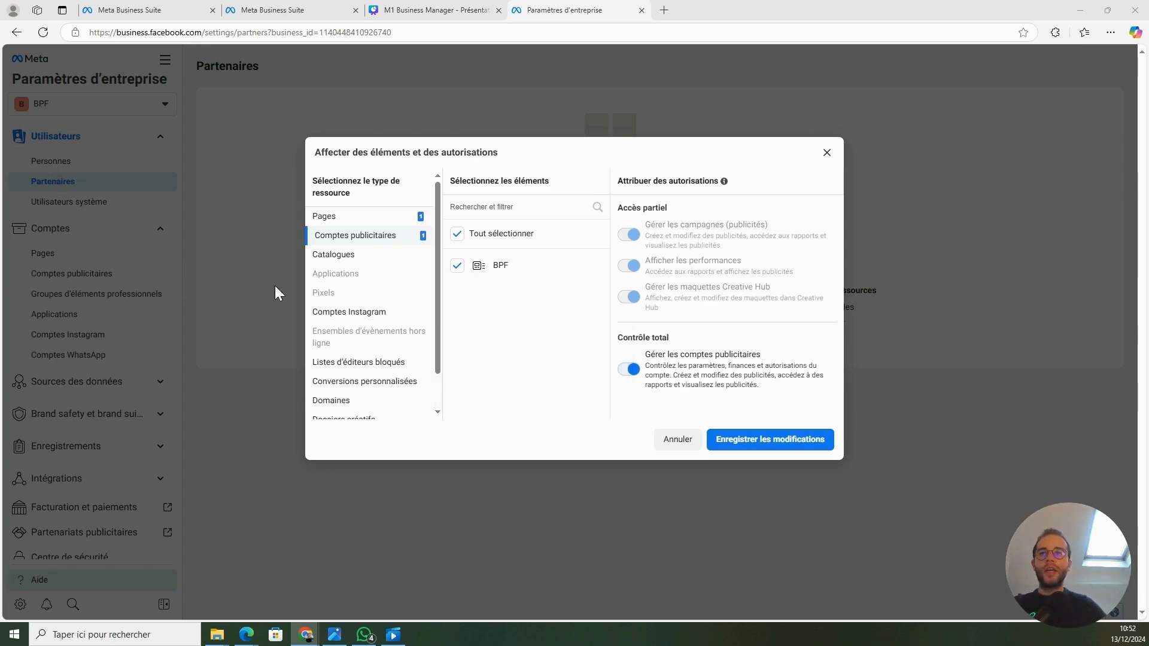
- Check the Instagram accounts available for sharing, then save the partner's asset assignments and close the confirmation
click(367, 317)
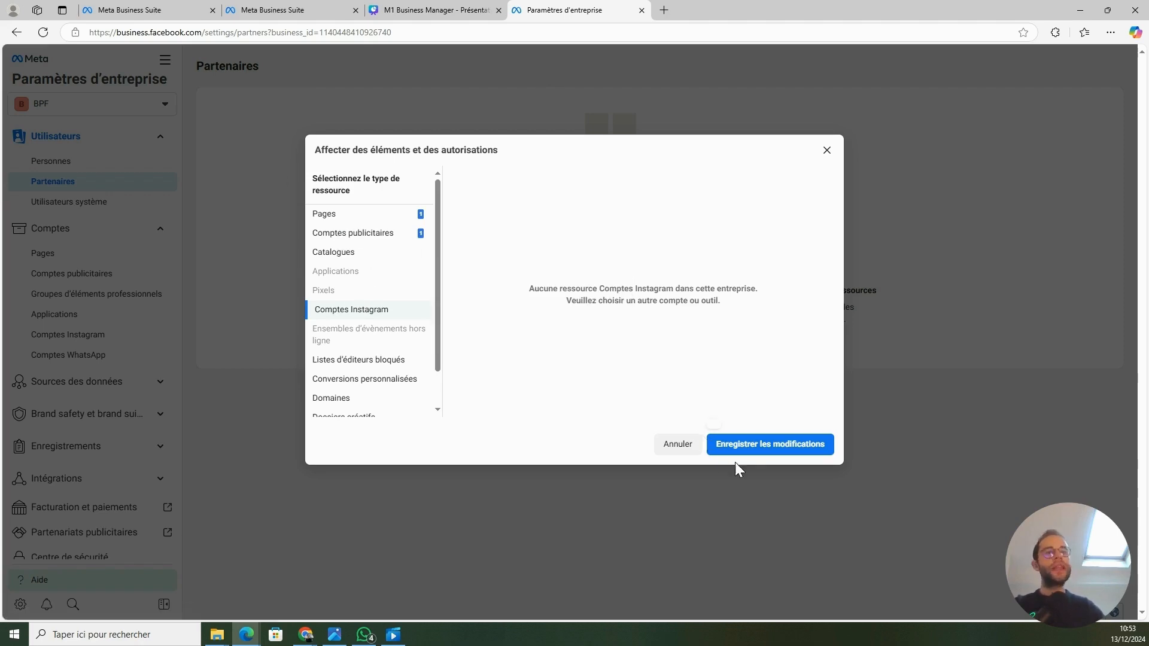
click(788, 450)
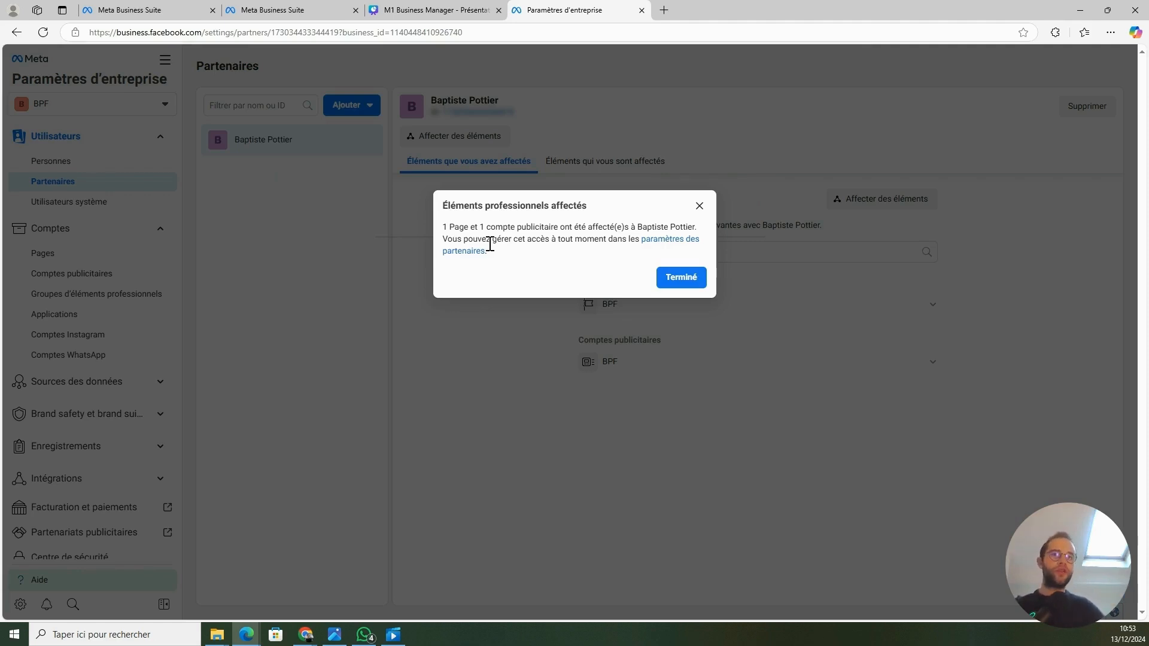
click(675, 287)
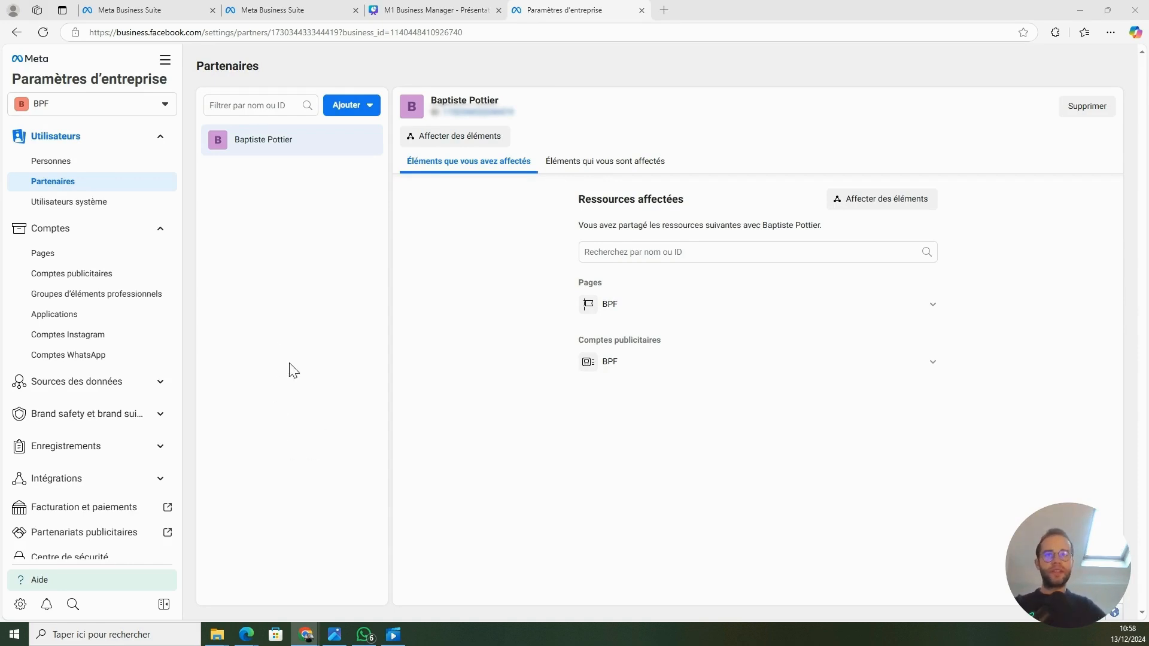
- Switch to the partner's business settings and view its Pages to check for the shared BPF page
key(alt+Tab)
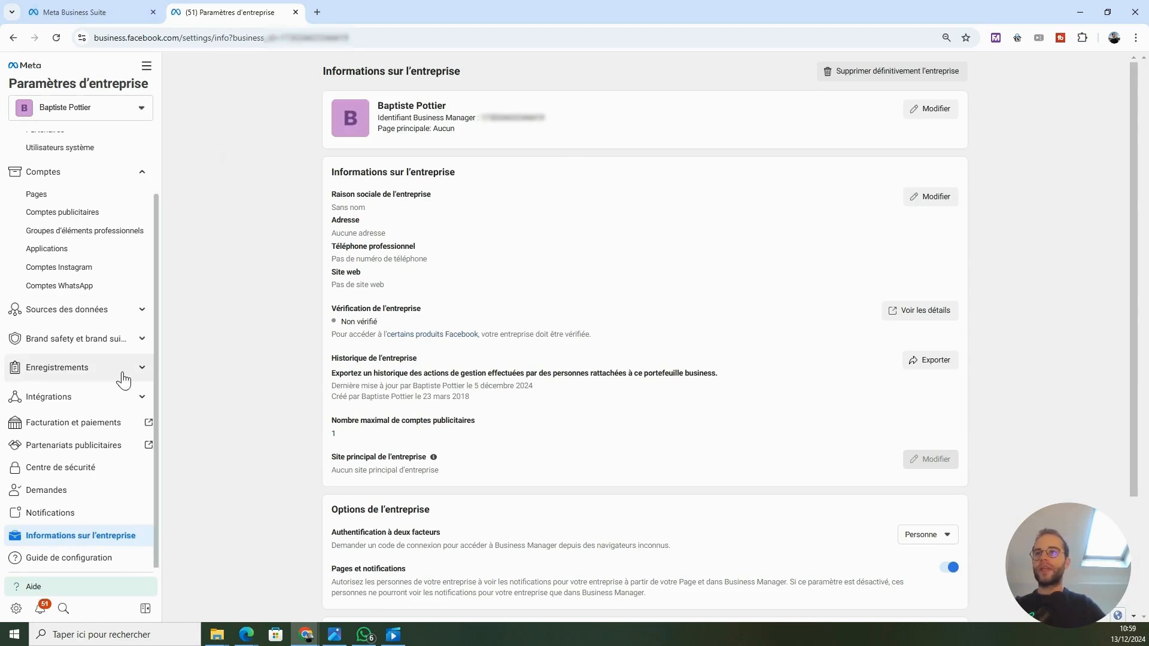
scroll(123, 380, up, 1)
click(36, 251)
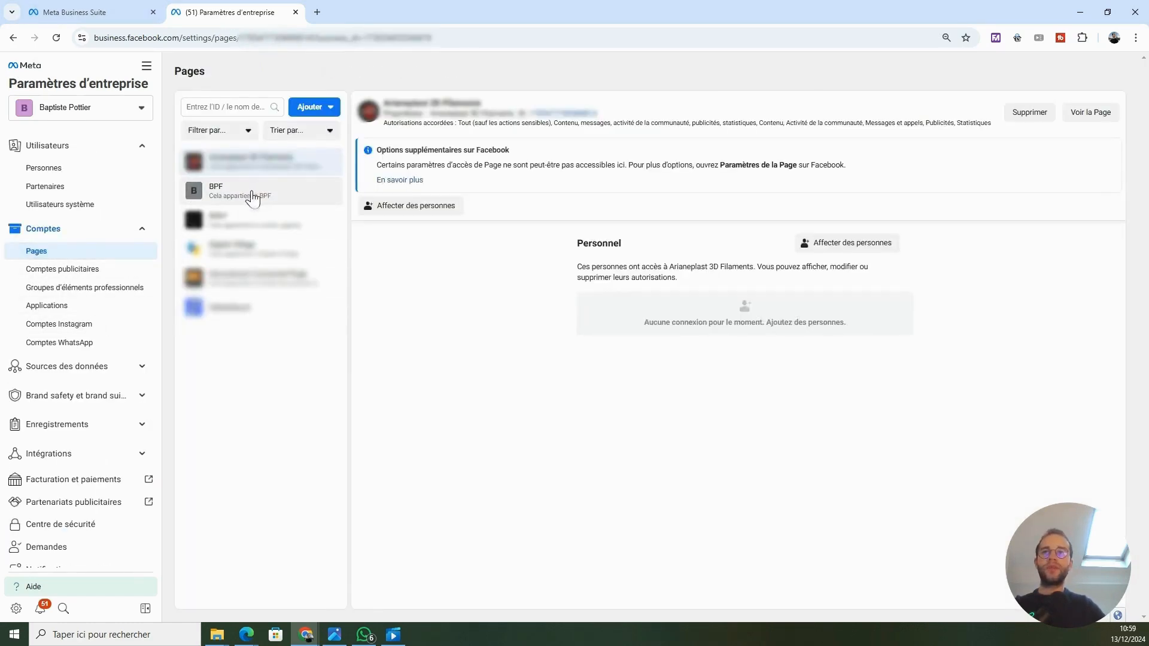
- Assign the team member to the BPF ad account with full control through Gérer les comptes publicitaires, and close the confirmation
click(54, 269)
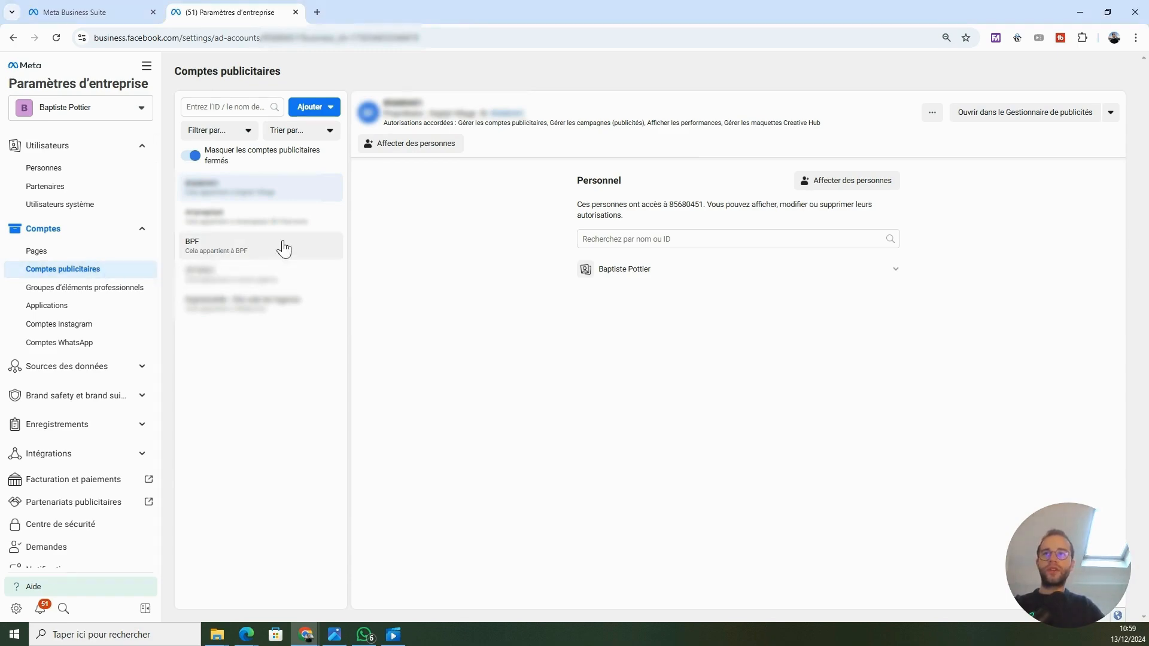
click(217, 248)
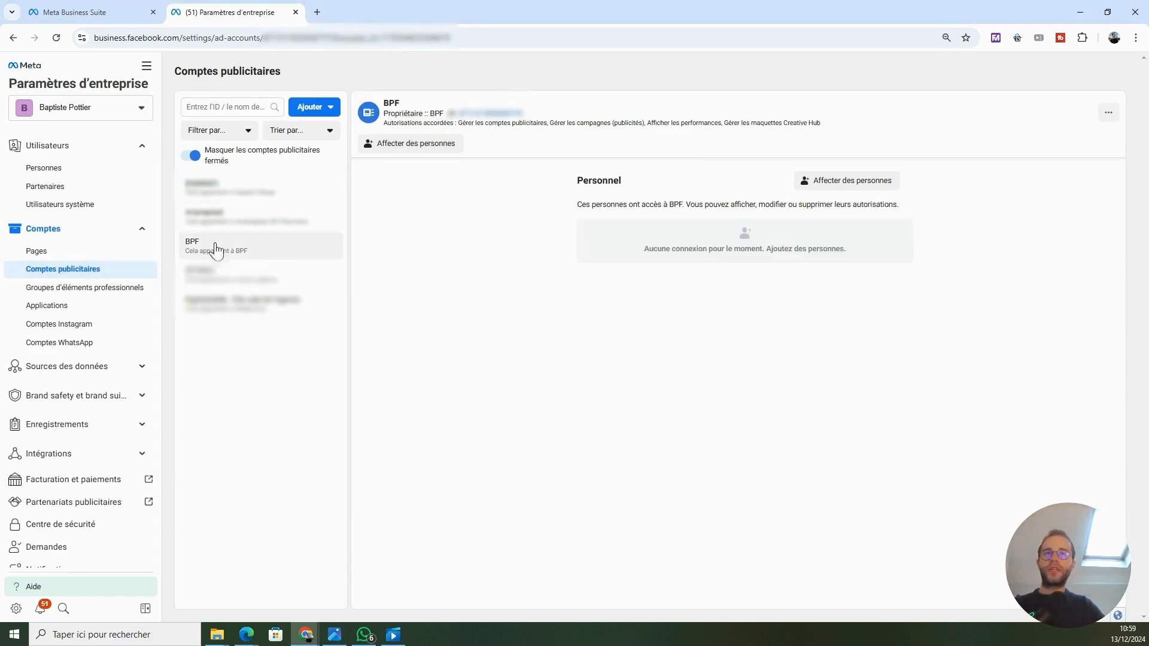
click(839, 187)
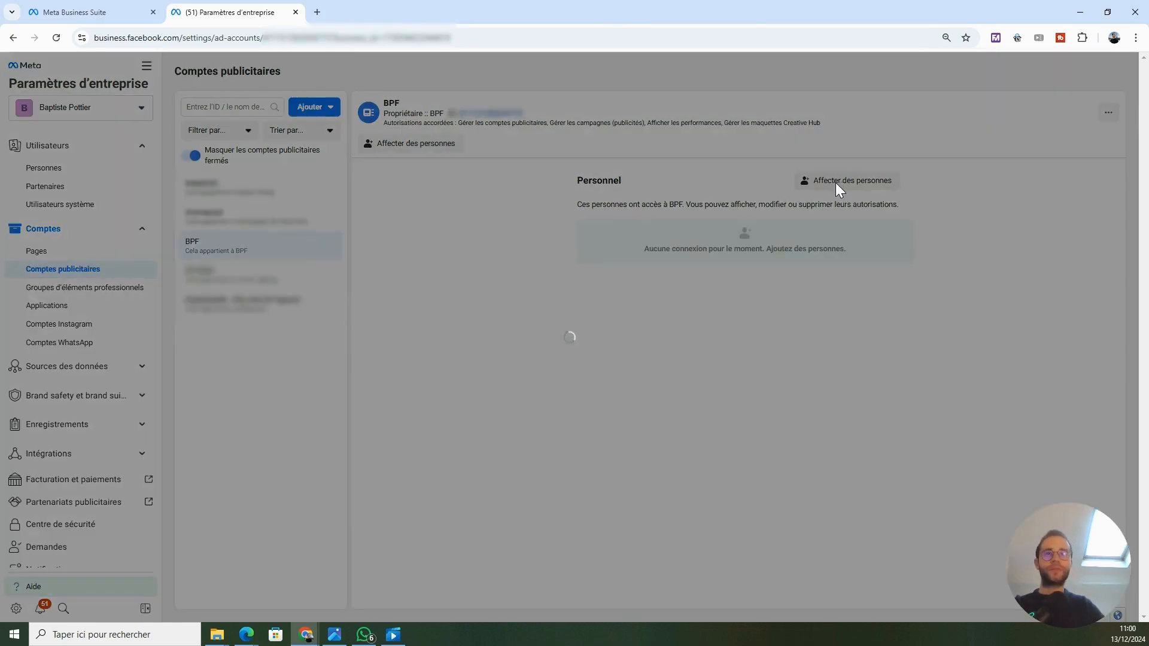
click(366, 249)
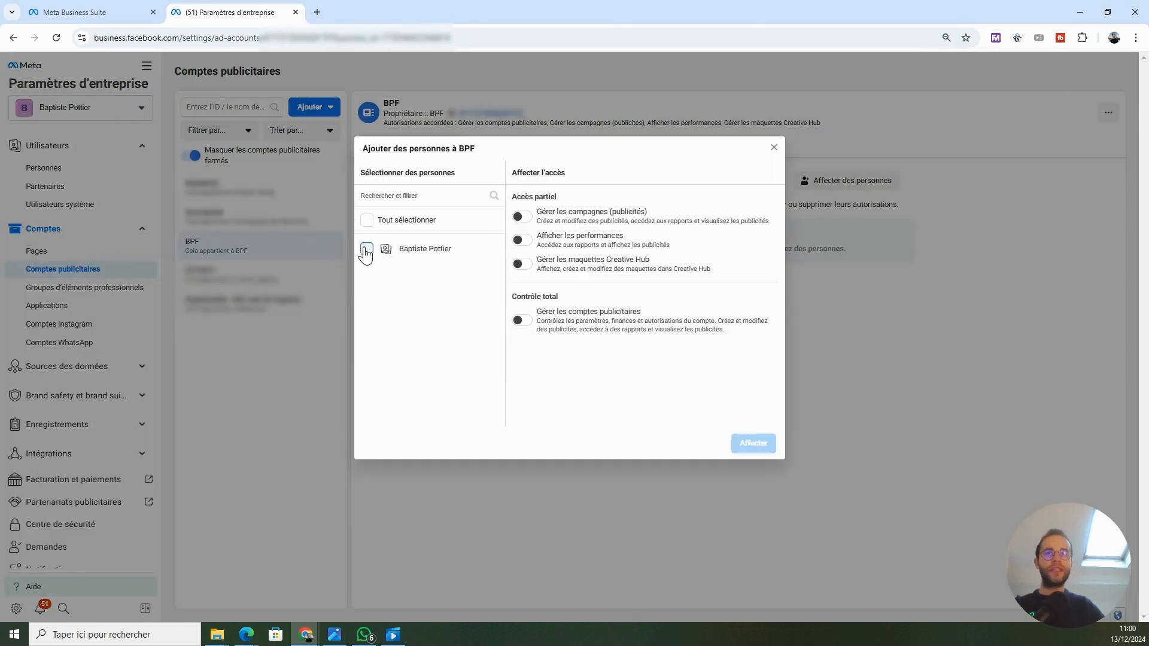
click(522, 322)
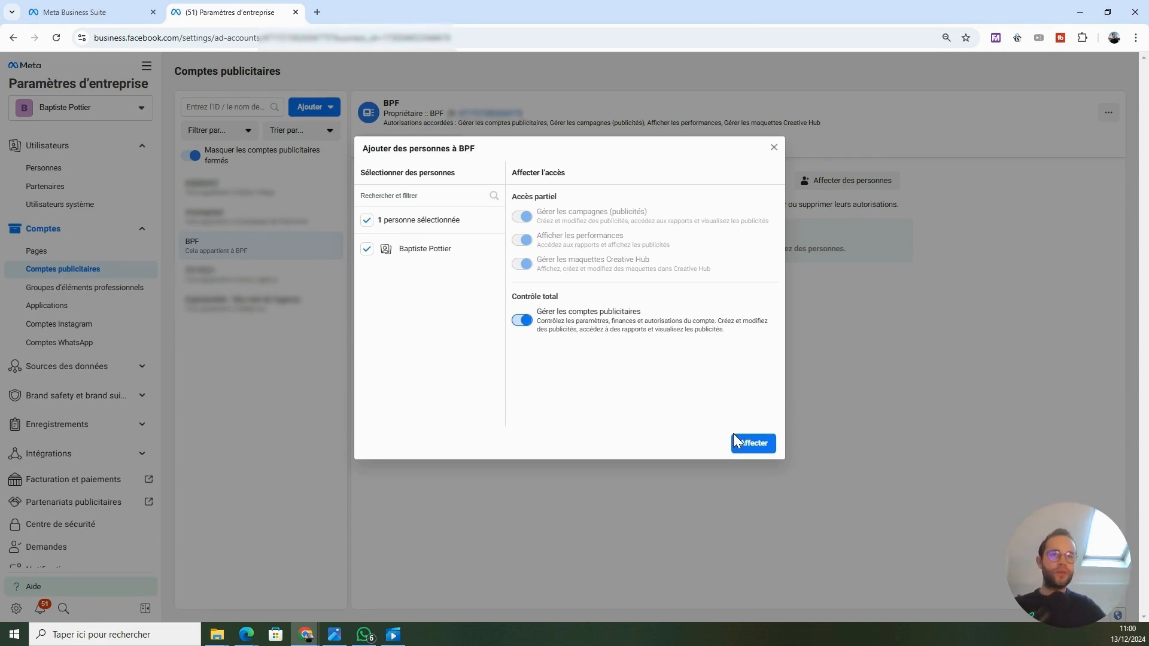
click(751, 443)
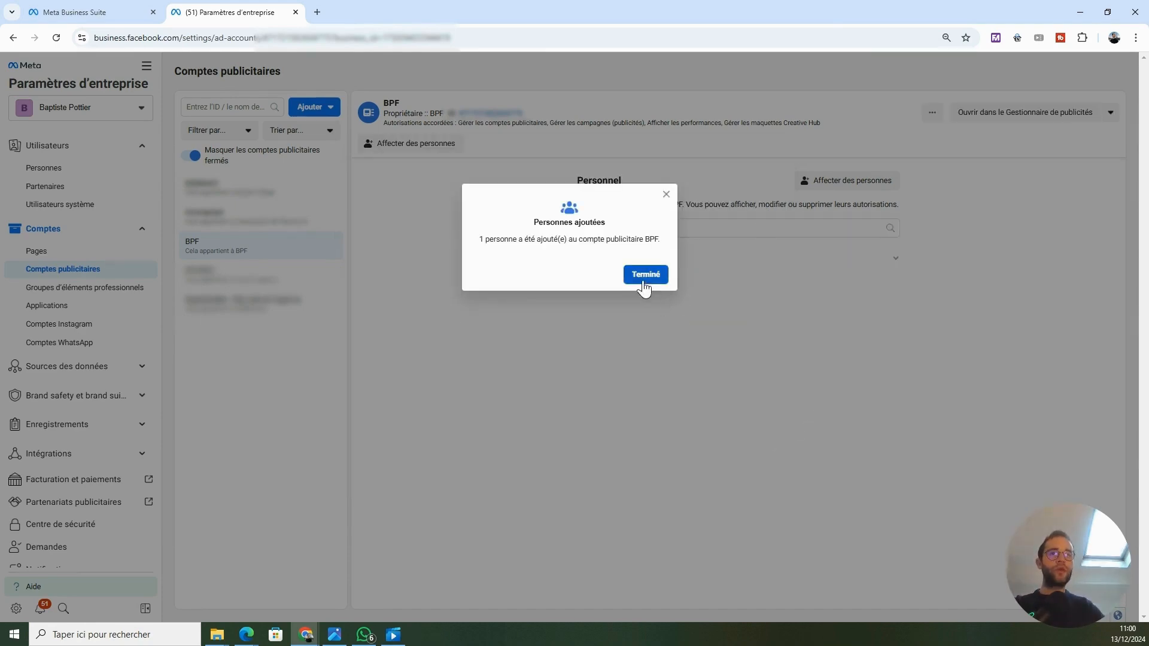
click(648, 279)
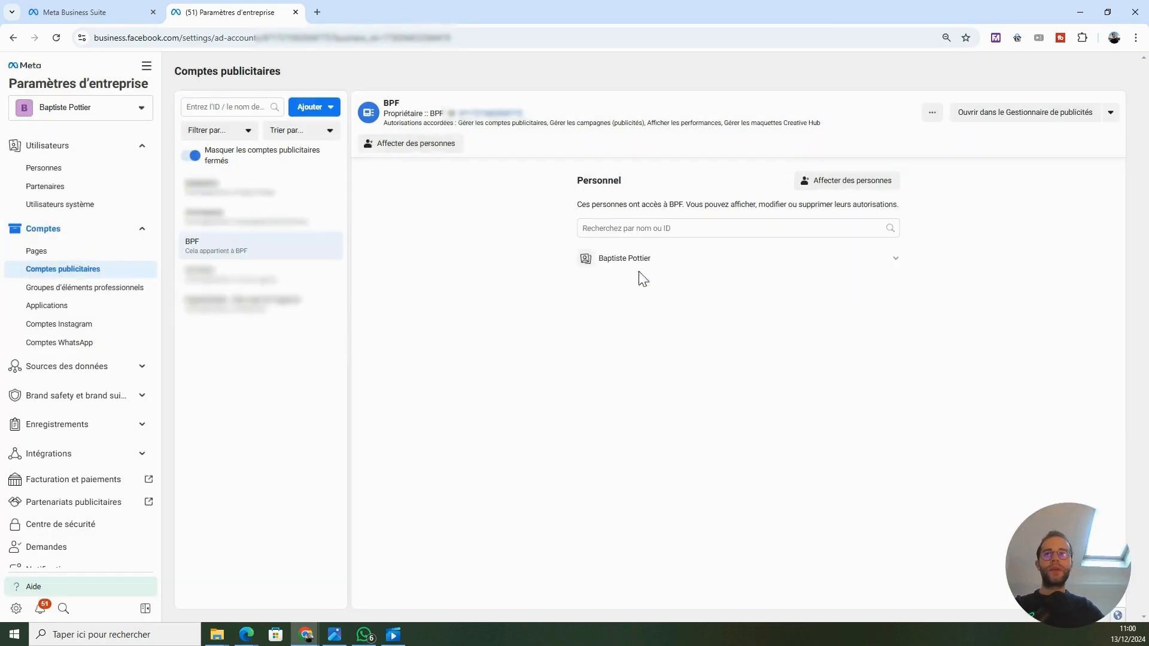
- Assign the team member to the BPF page with partial access for Publicités and Statistiques, and close the confirmation
click(98, 252)
click(234, 196)
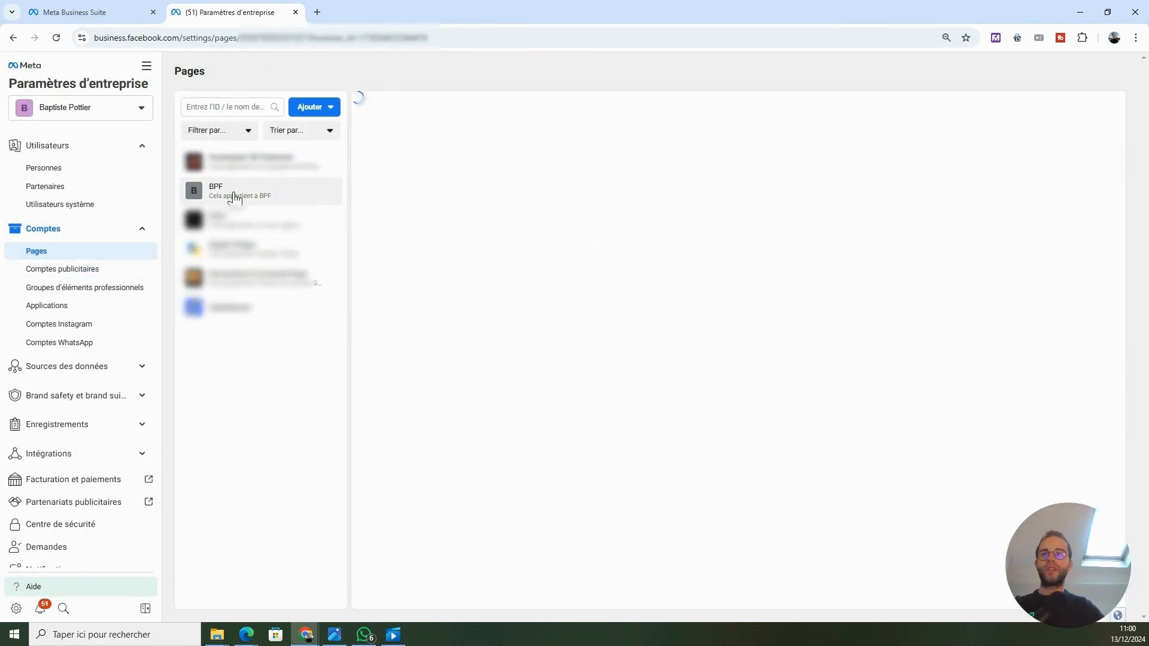
click(845, 245)
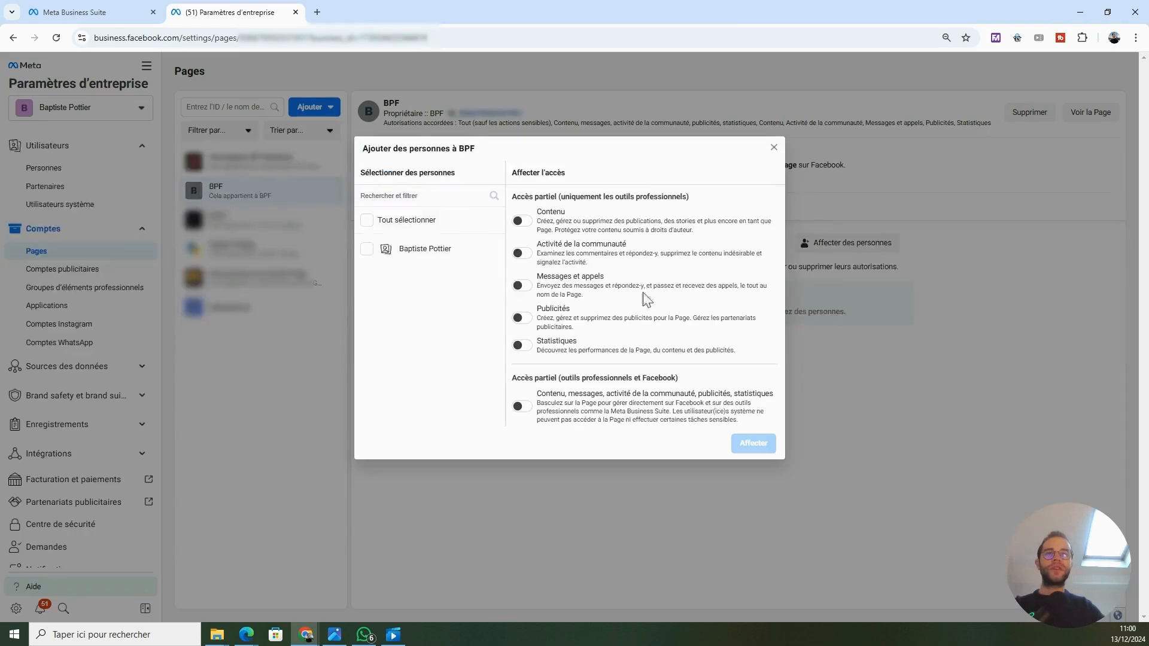
click(367, 248)
scroll(519, 374, down, 2)
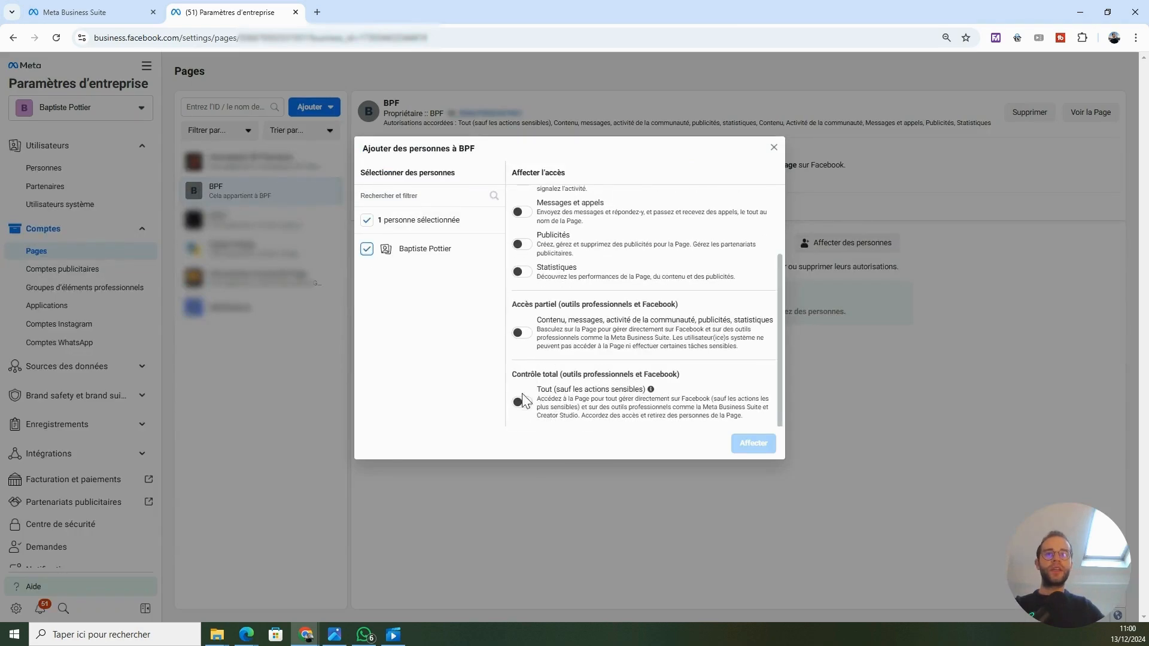
click(521, 401)
click(522, 401)
scroll(534, 316, up, 2)
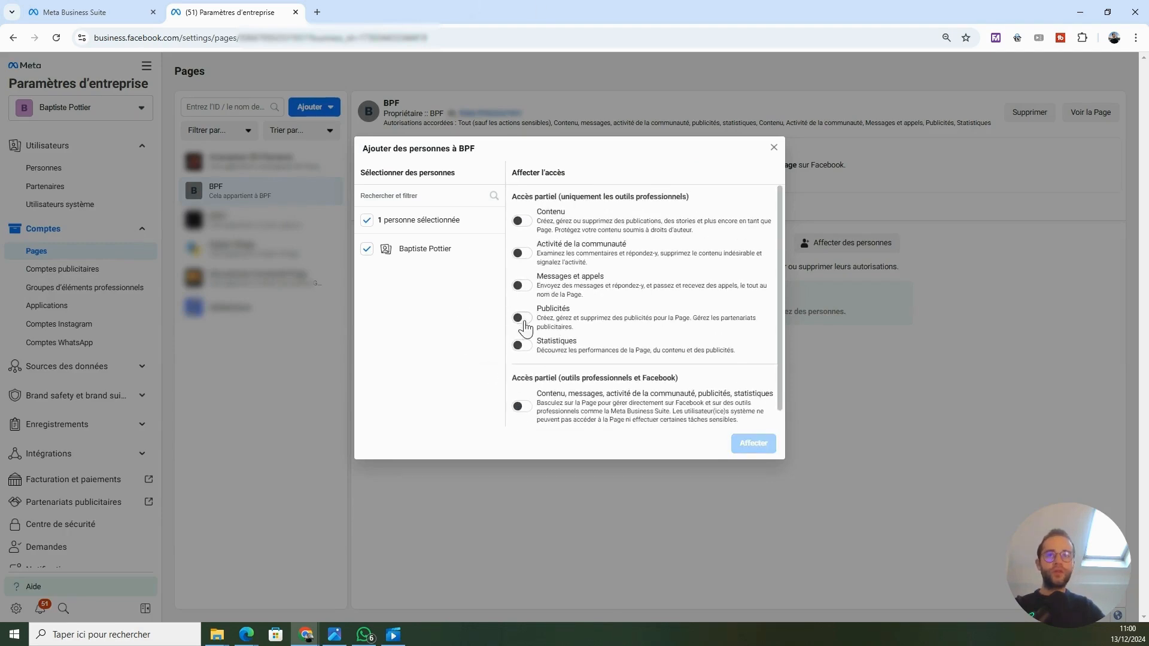
click(522, 317)
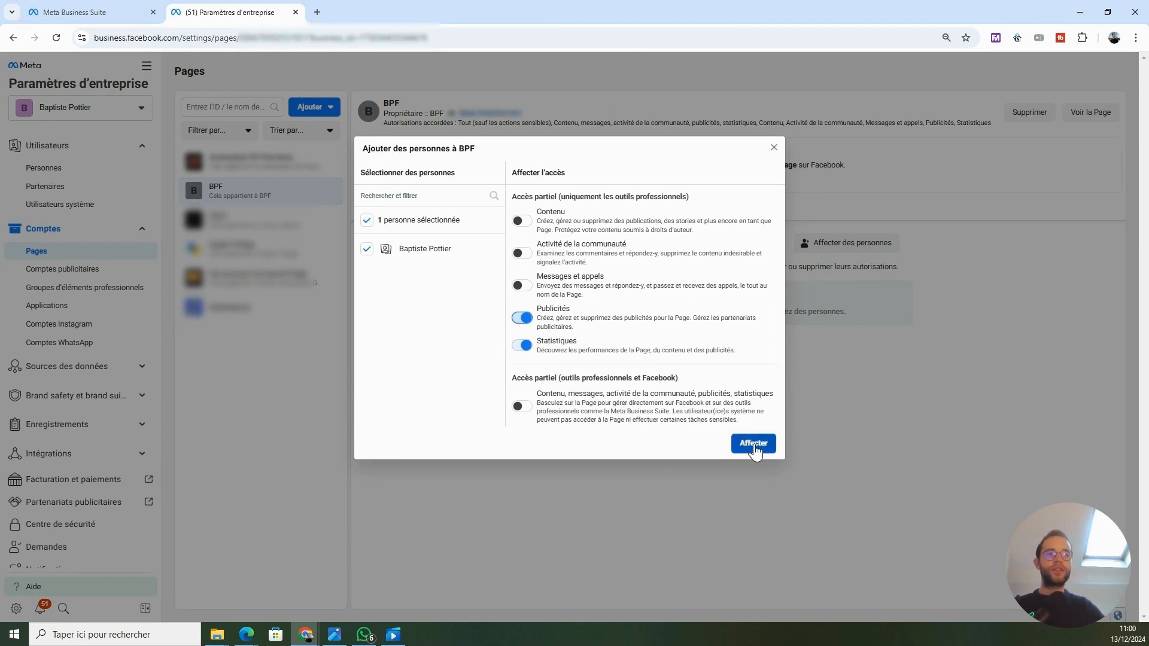
click(756, 448)
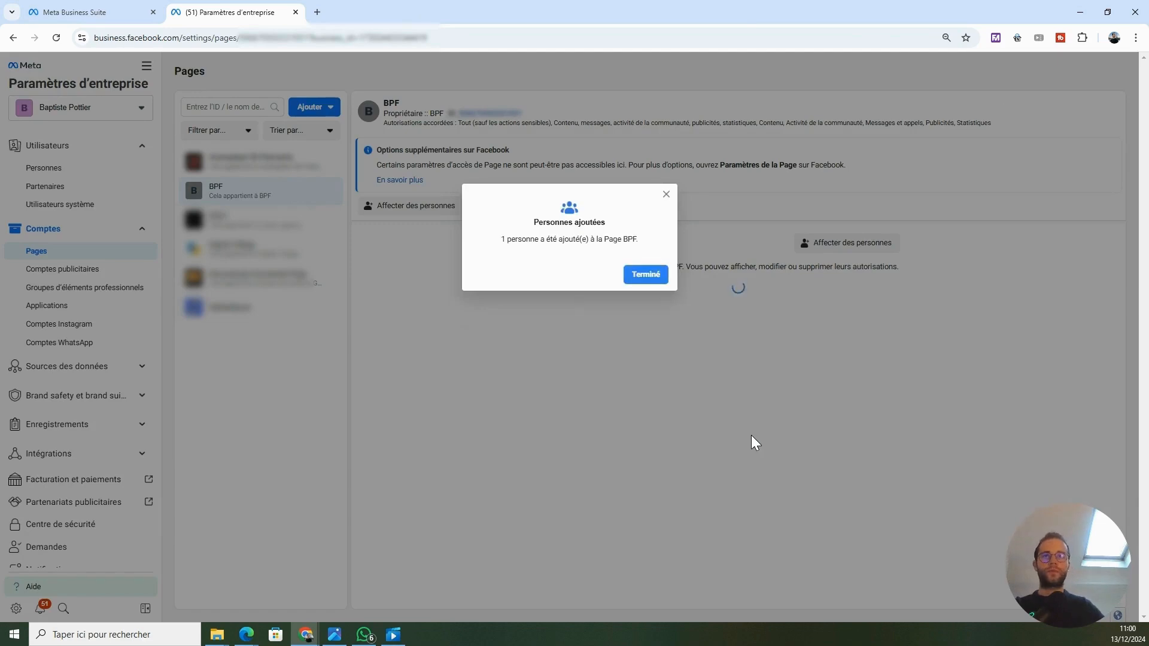
click(646, 275)
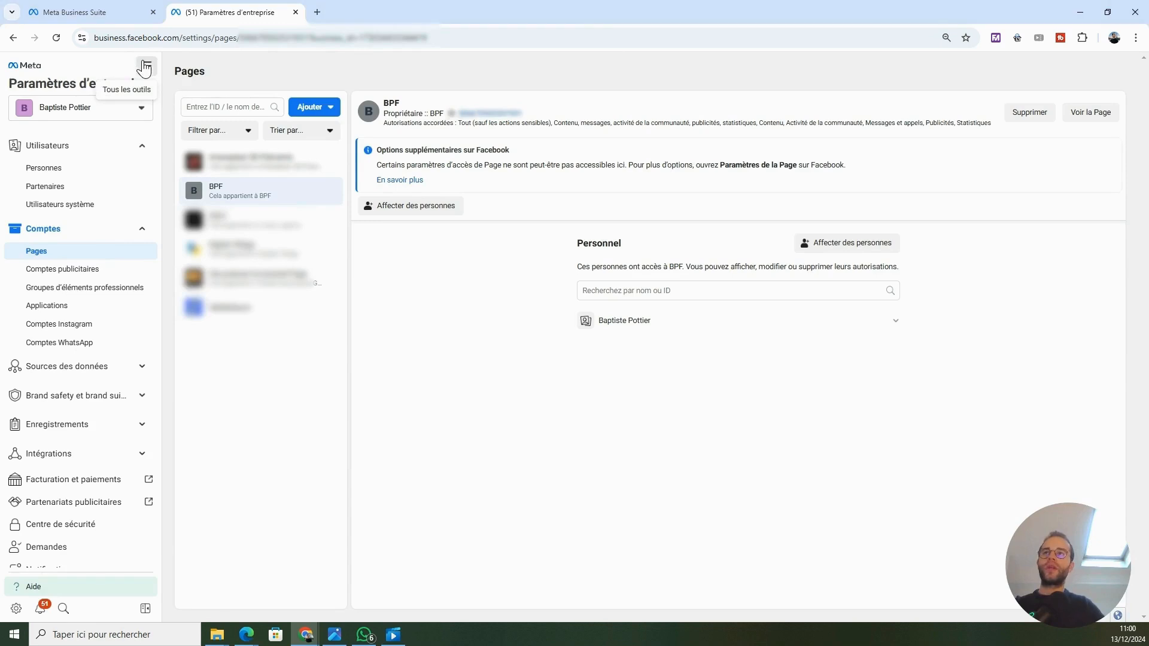
- Open Gestionnaire de publicités and check the list of available ad accounts for the BPF account
click(143, 66)
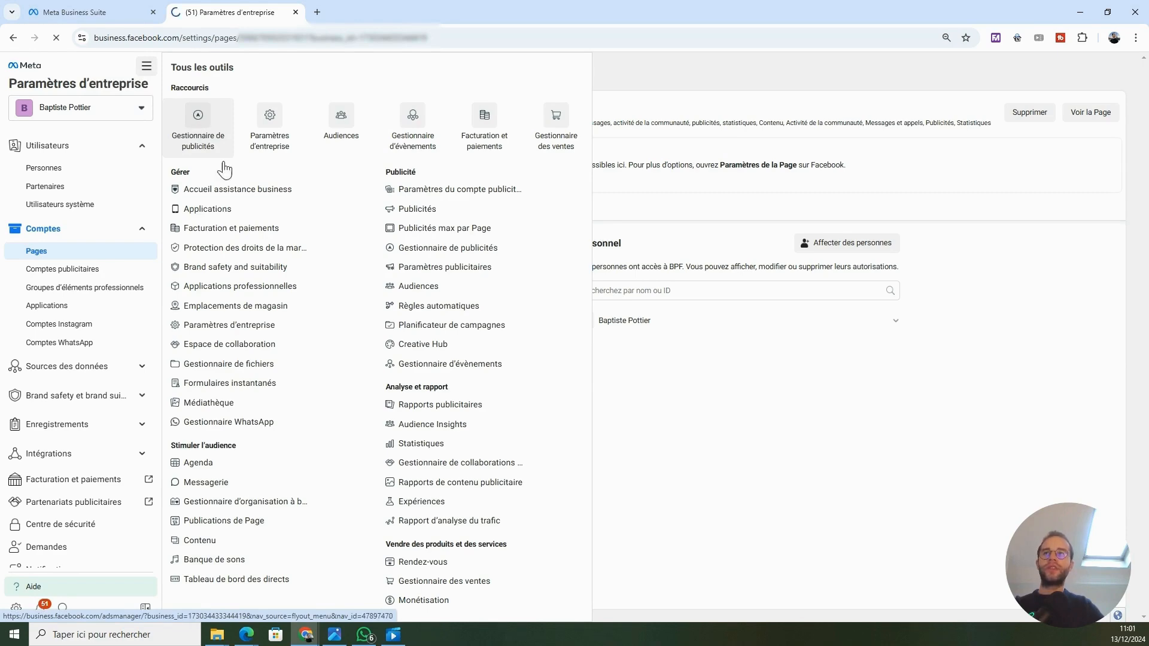
click(195, 128)
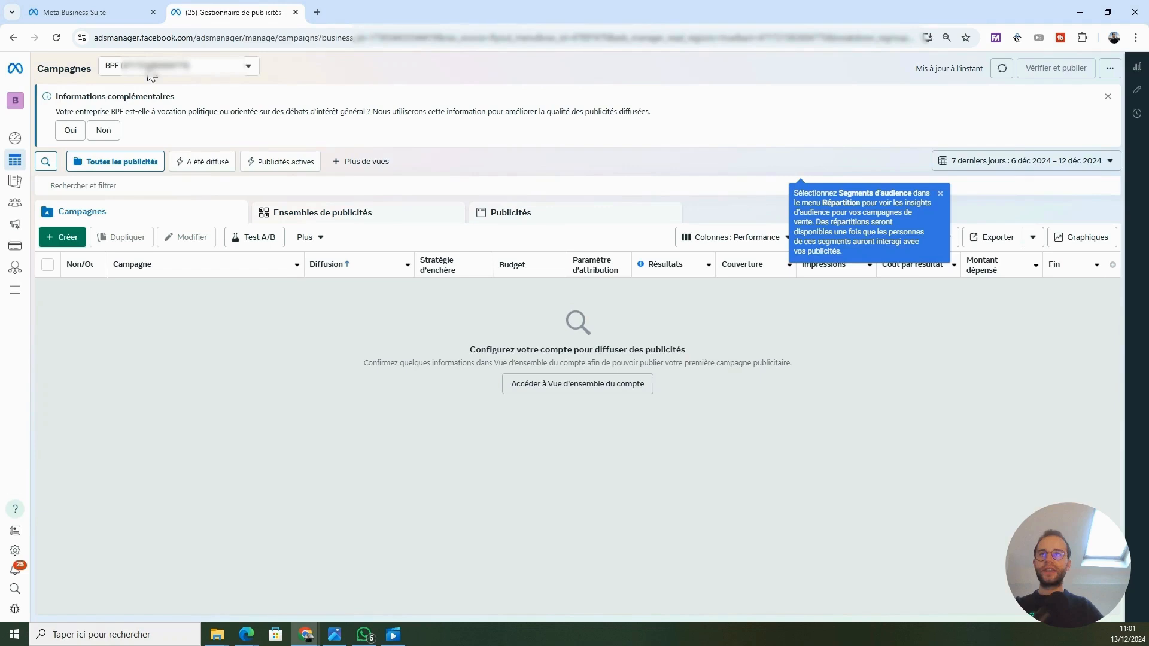
click(249, 67)
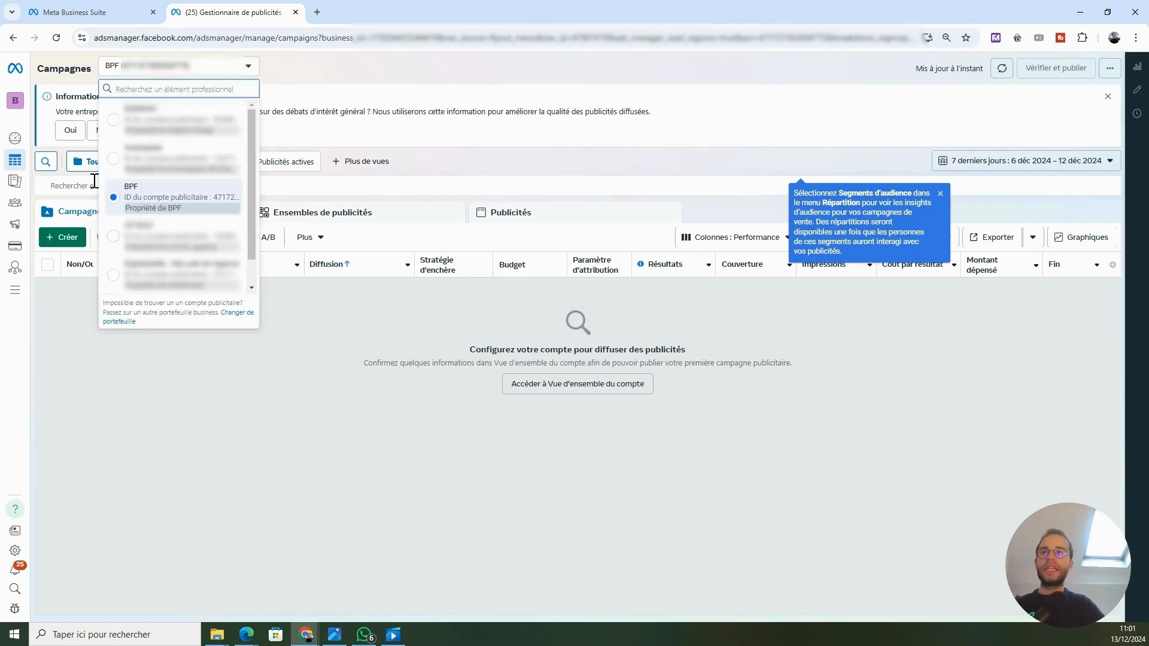
scroll(113, 145, down, 1)
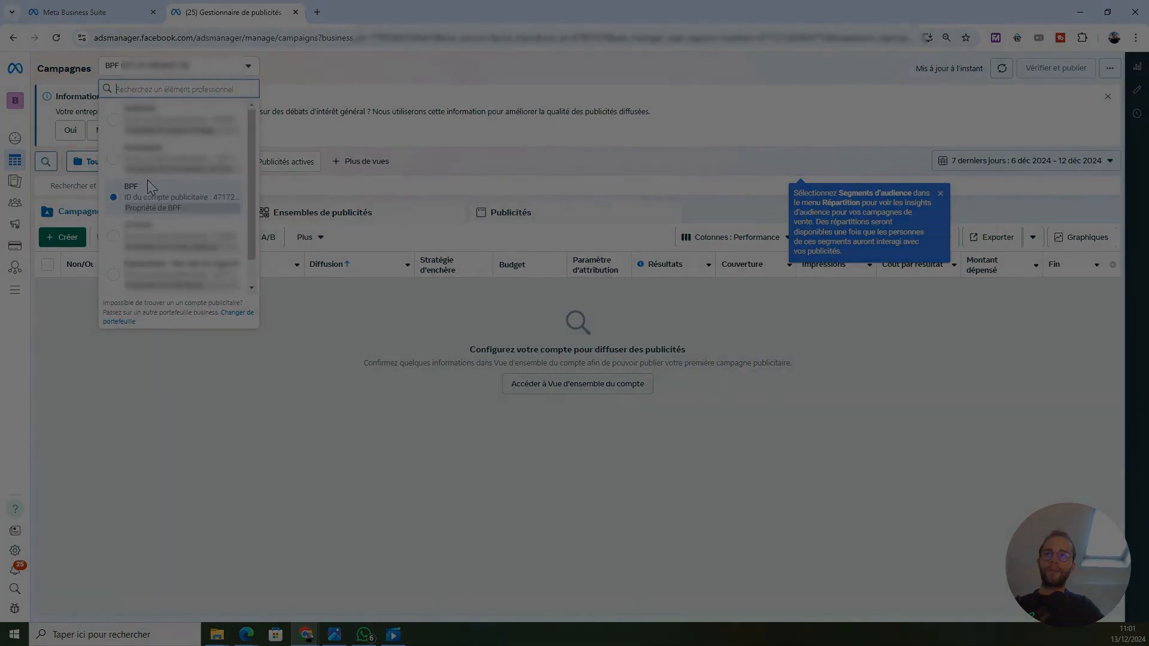